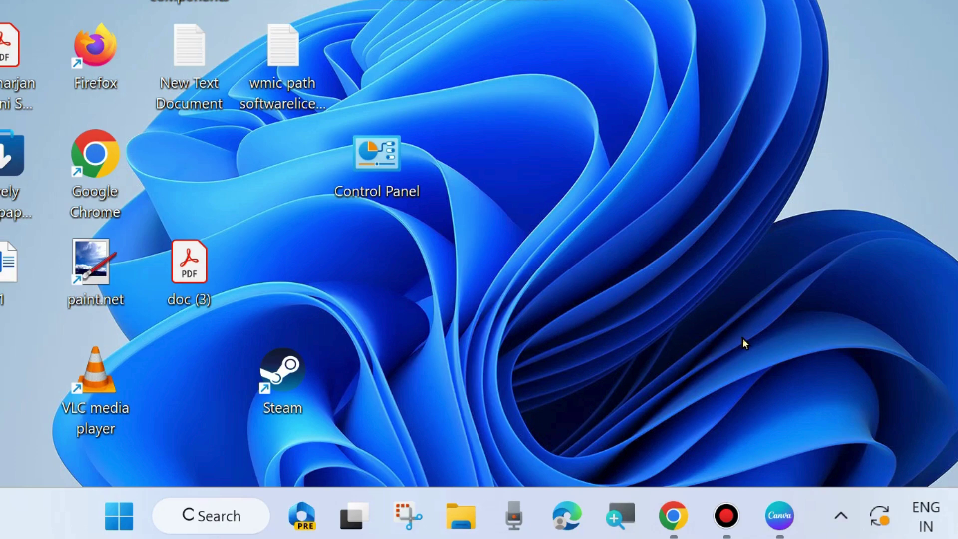
Launch Google Chrome, bring its window fully into view, and load the website steamstat.us.
double_click(82, 154)
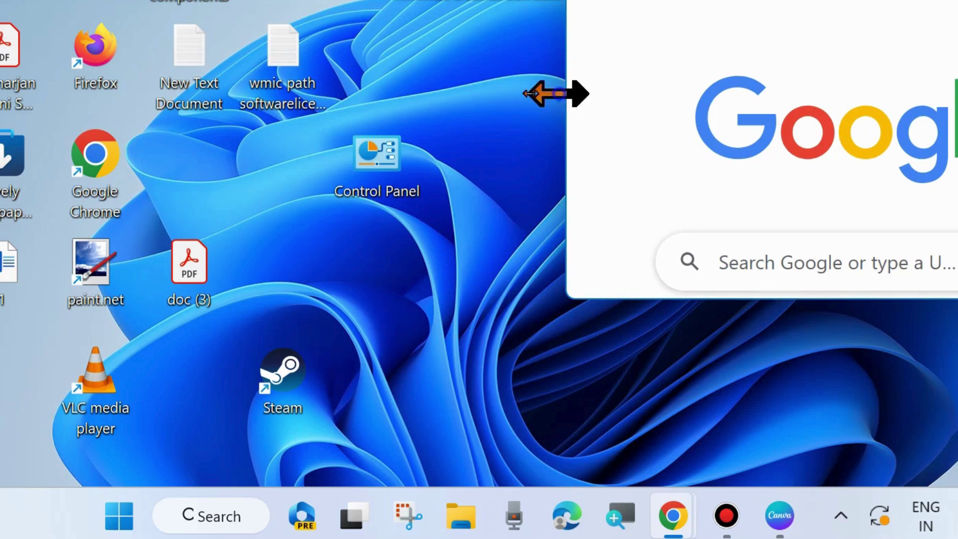
left_click_drag(558, 94, 213, 94)
left_click_drag(692, 0, 531, 43)
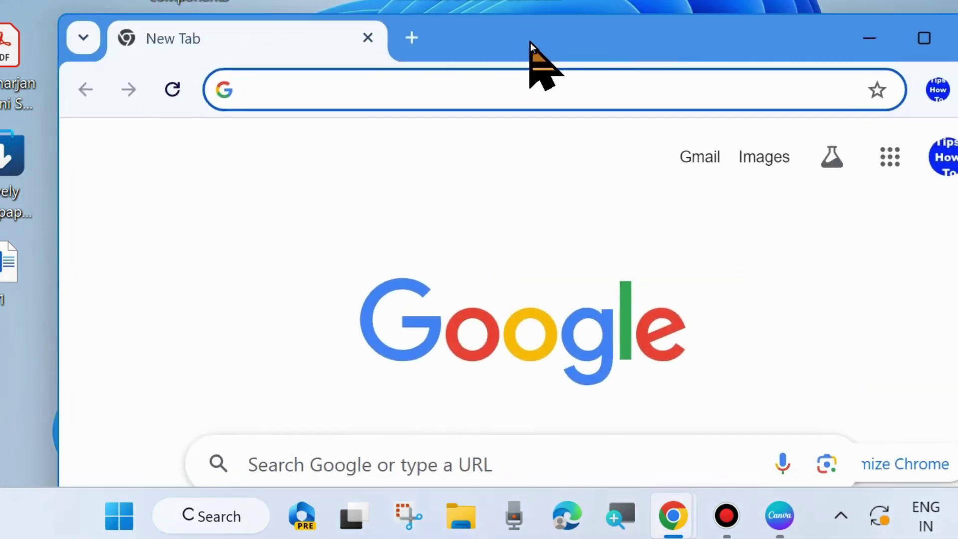
type("ste")
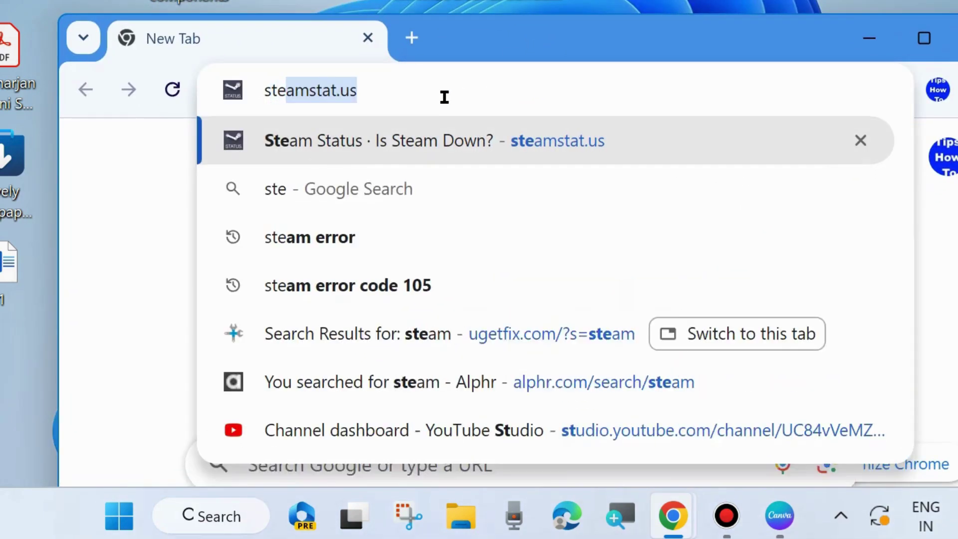
type("amstat")
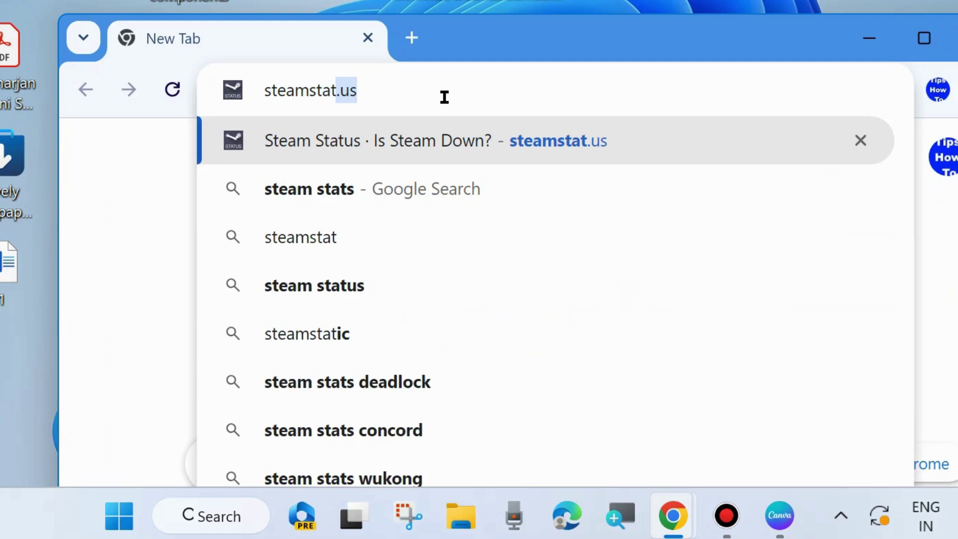
type(".us")
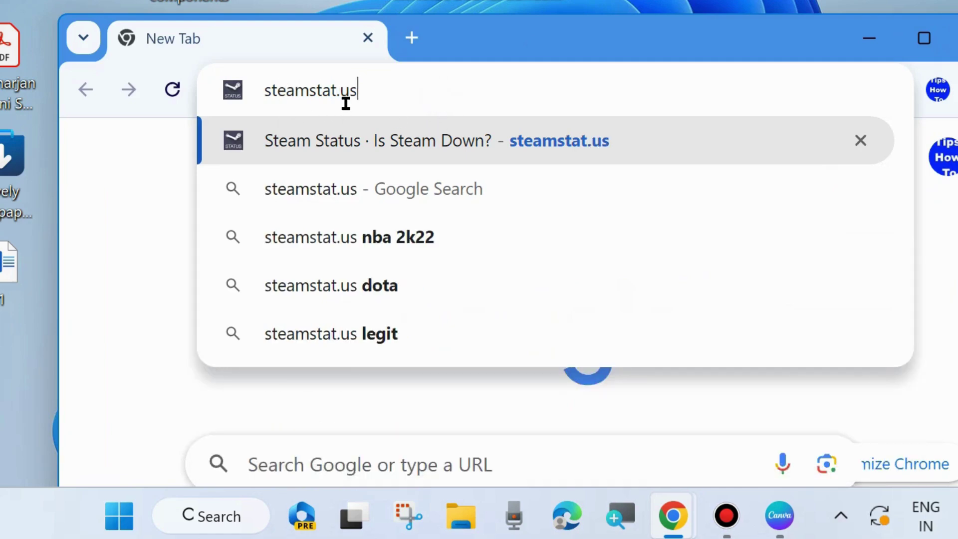
key("Return")
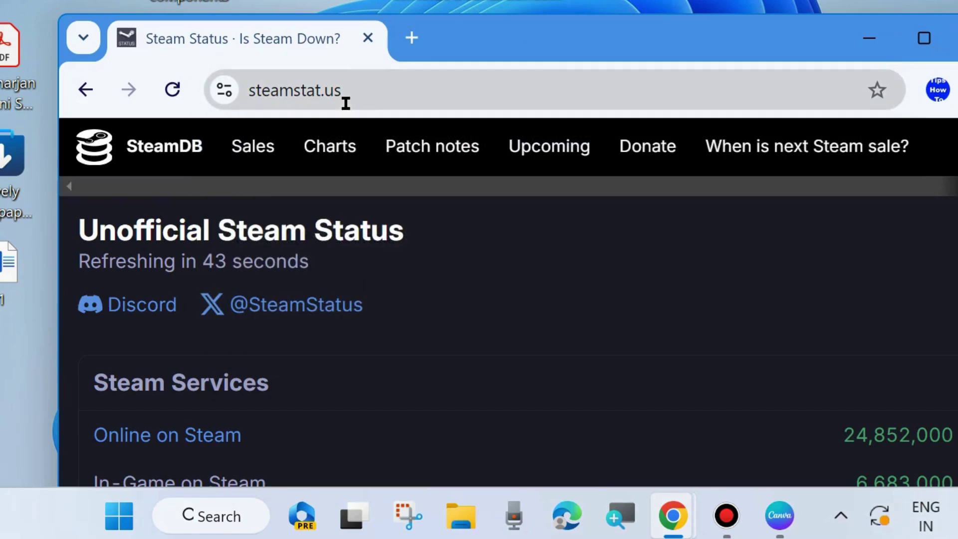
Check the status of the Steam services and the regional servers on the whole page, and close the browser.
left_click_drag(536, 50, 546, 0)
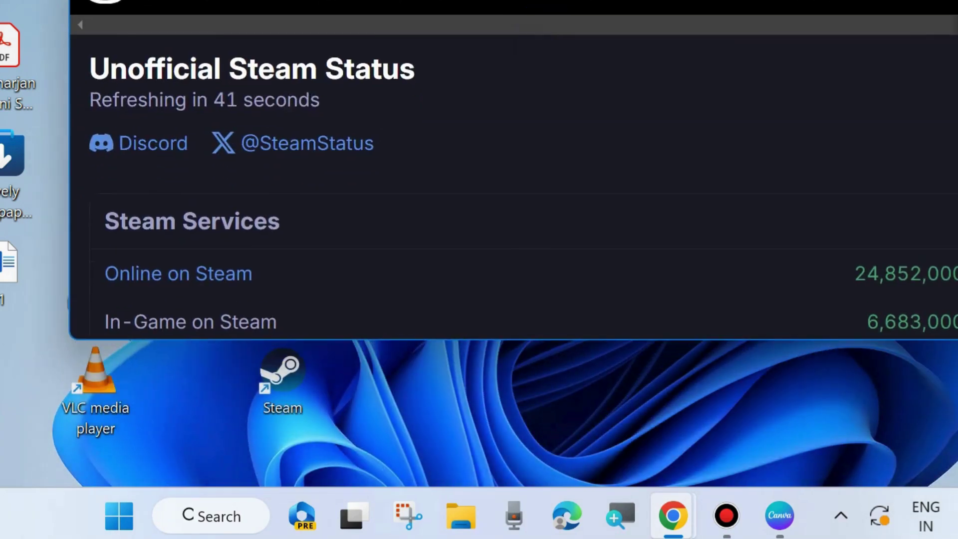
left_click_drag(444, 342, 440, 476)
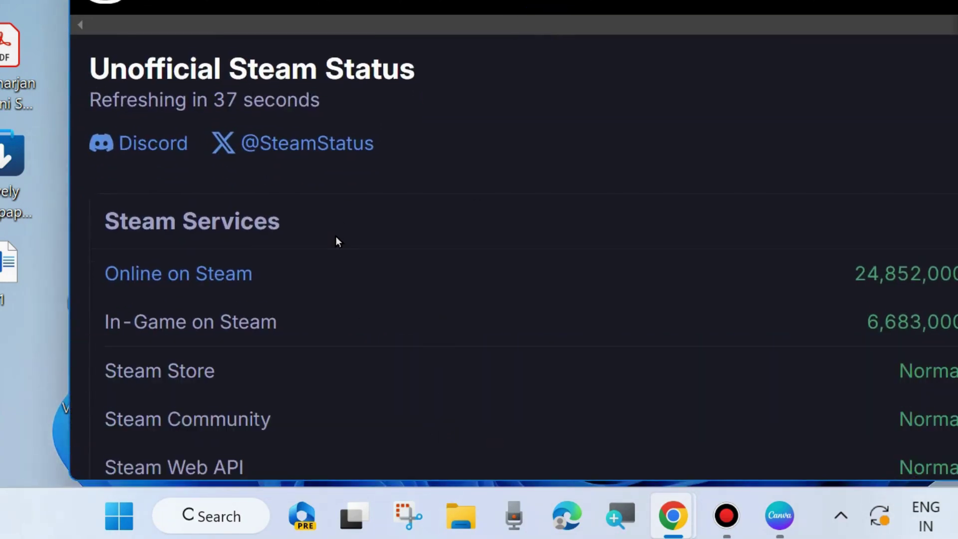
scroll(337, 237, "down", 15)
scroll(309, 214, "down", 3)
scroll(297, 190, "up", 2)
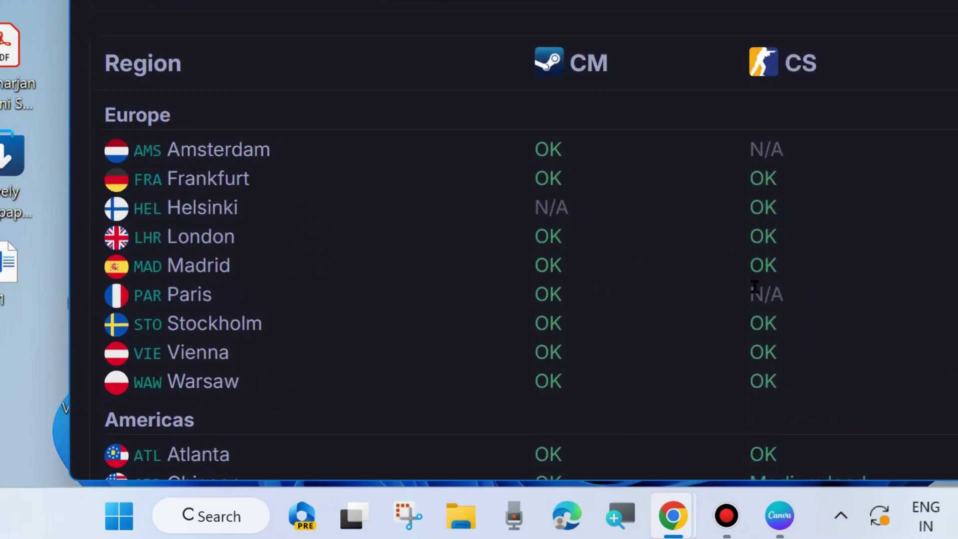
scroll(220, 352, "down", 12)
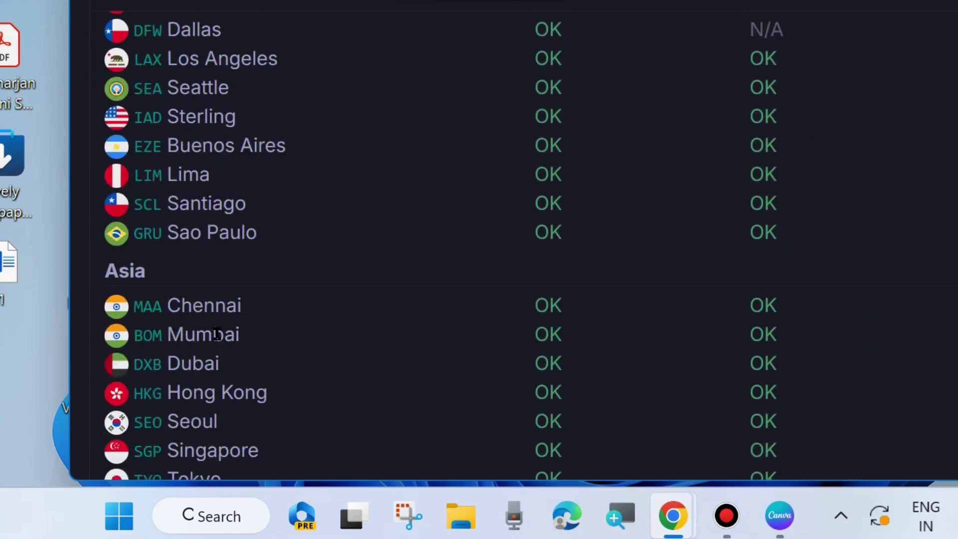
scroll(215, 332, "down", 10)
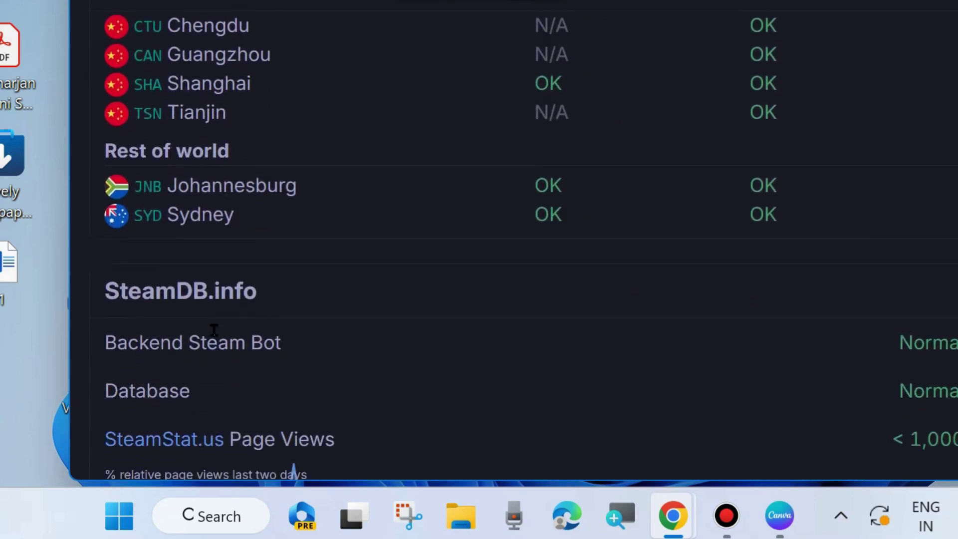
scroll(215, 335, "down", 3)
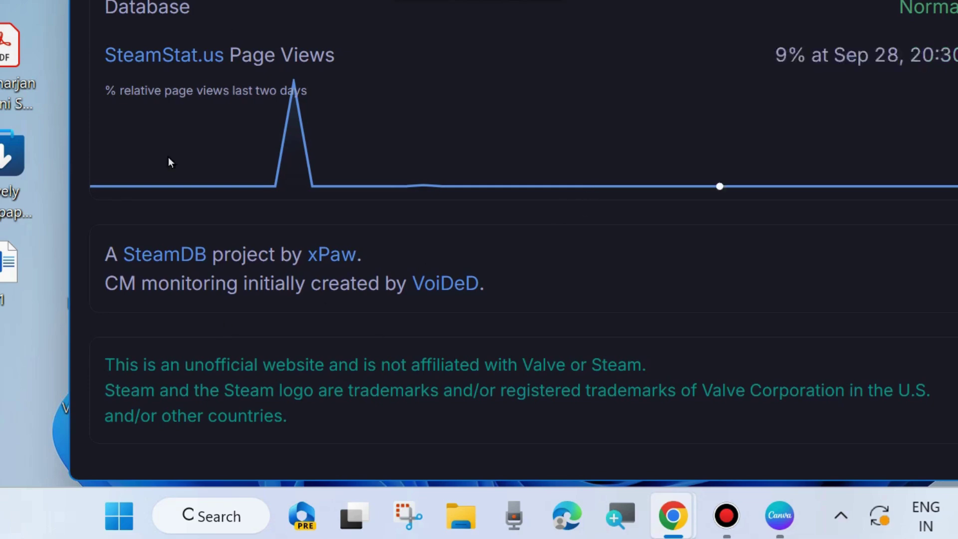
scroll(311, 302, "up", 20)
scroll(321, 329, "up", 2)
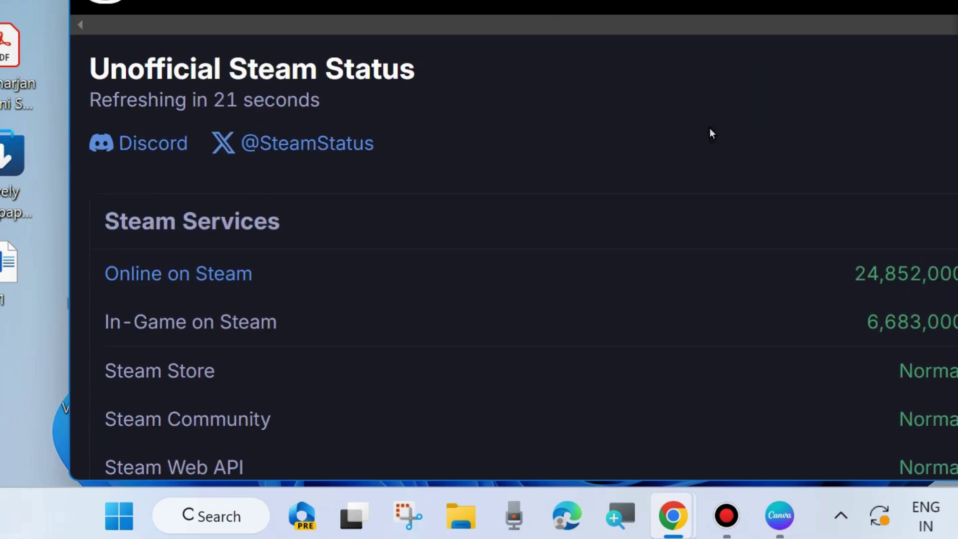
left_click_drag(524, 0, 515, 1)
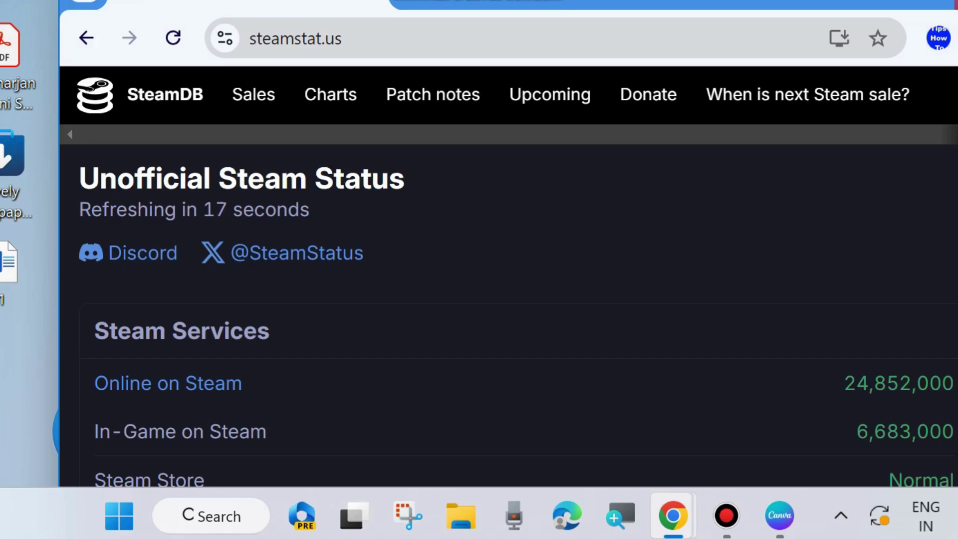
left_click(956, 2)
key("super")
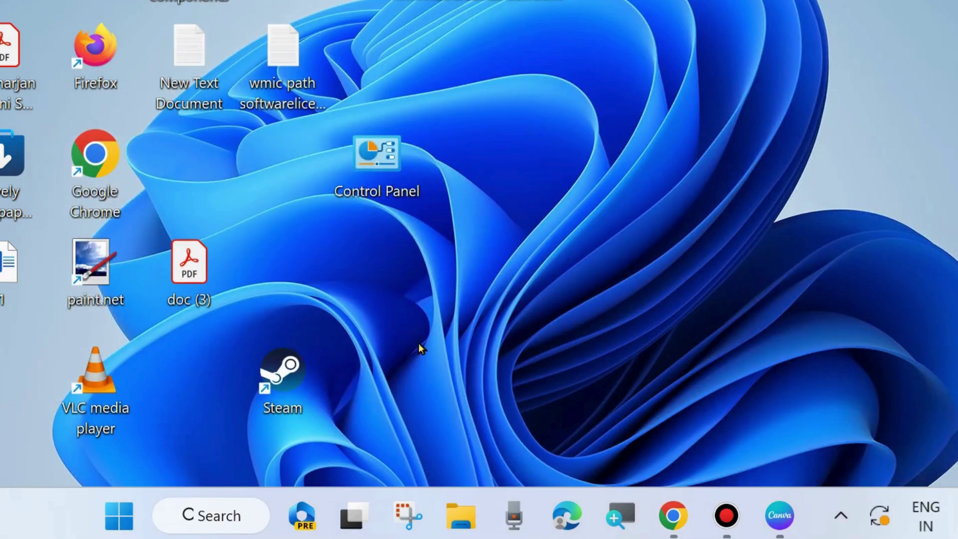
Show the compatibility settings in the properties of the Steam desktop shortcut.
left_click(278, 372)
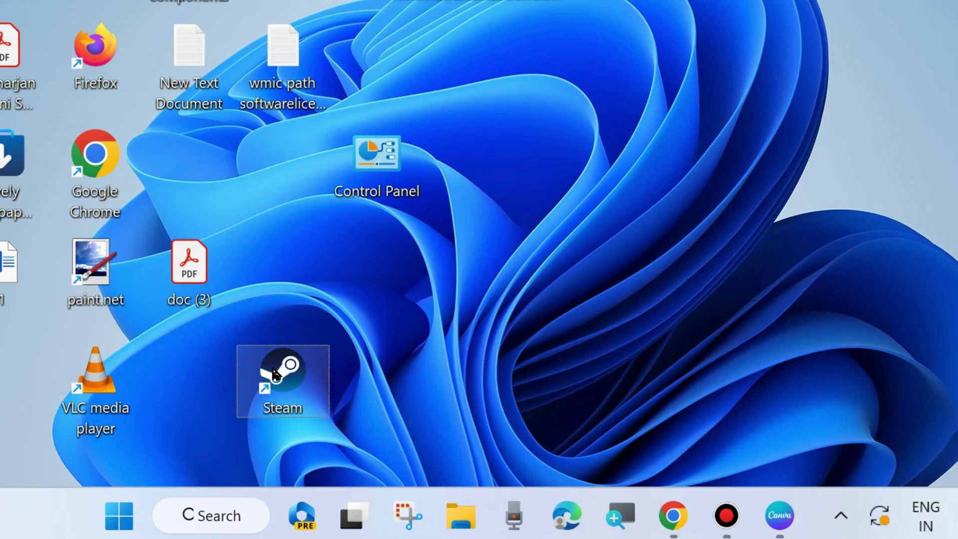
right_click(275, 372)
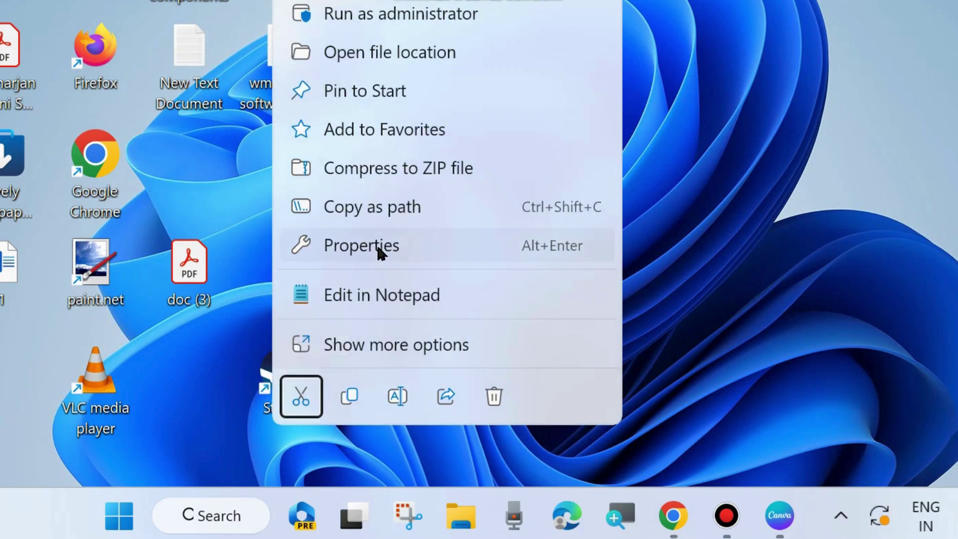
left_click(362, 245)
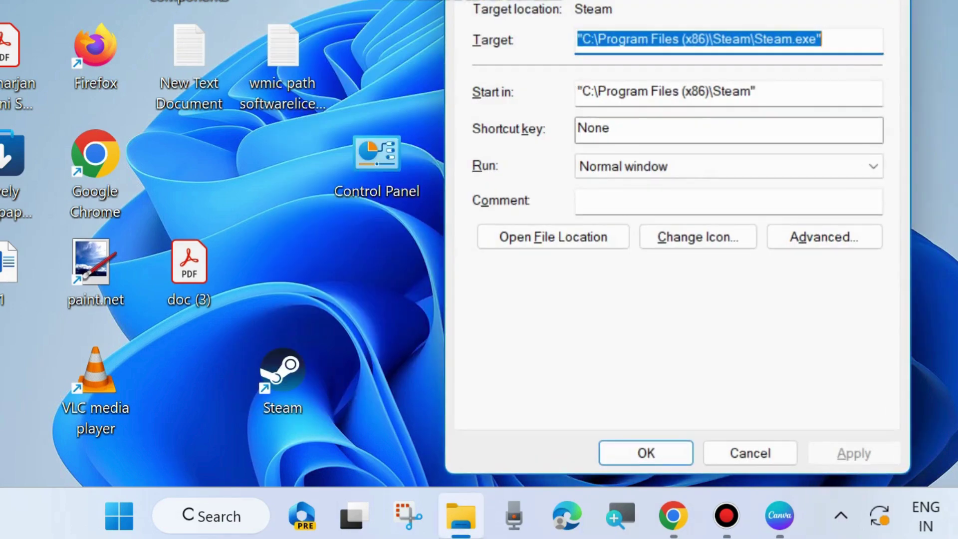
left_click_drag(670, 0, 534, 31)
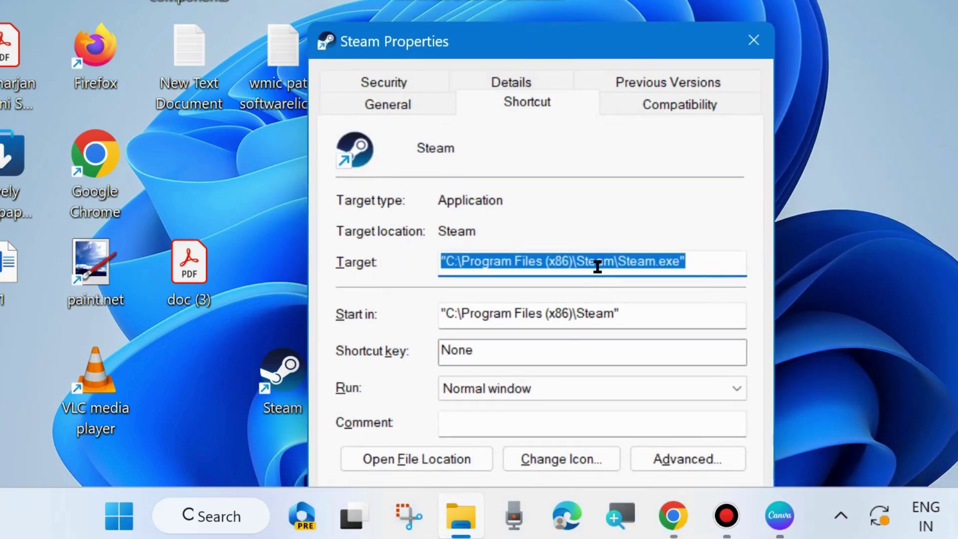
left_click(686, 107)
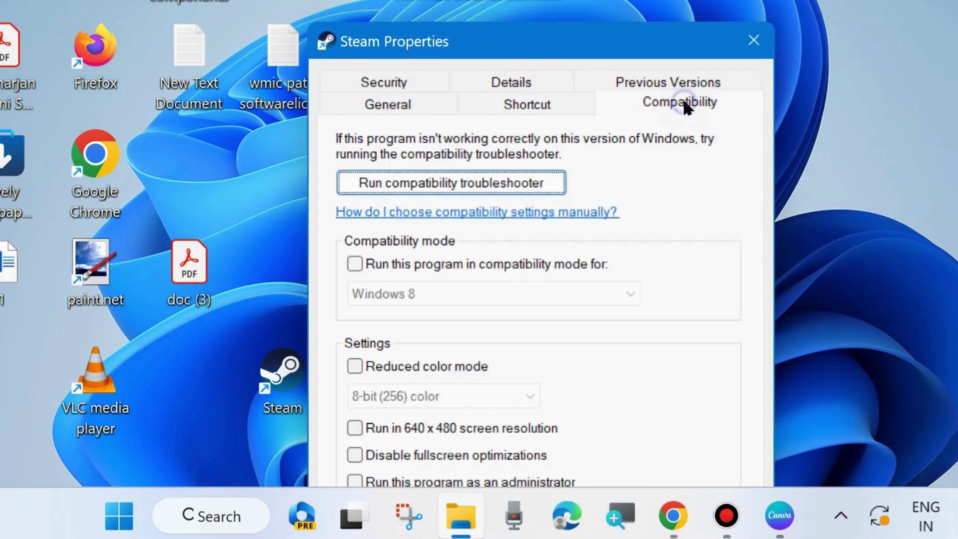
left_click_drag(602, 43, 603, 0)
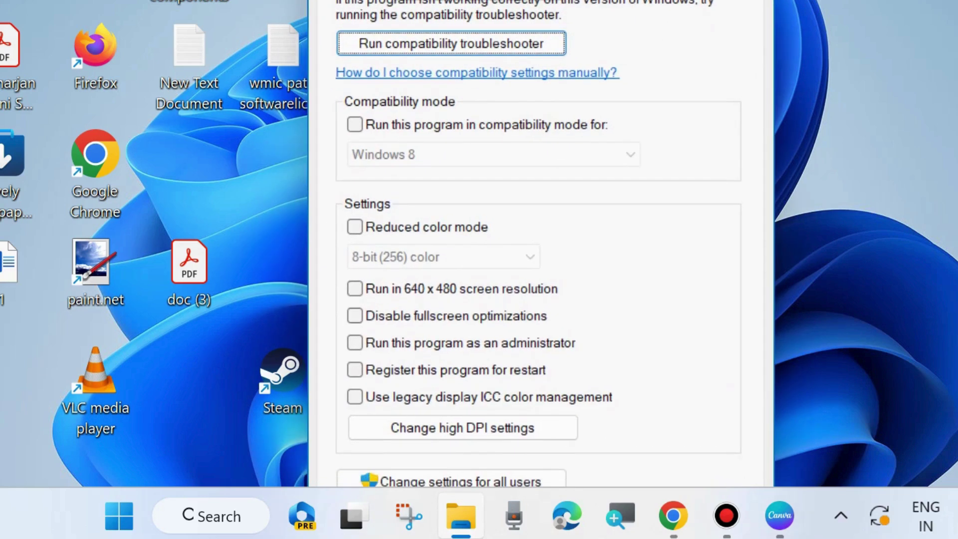
Enable compatibility mode for Windows 8 and running as an administrator for Steam, and save the properties.
left_click(359, 126)
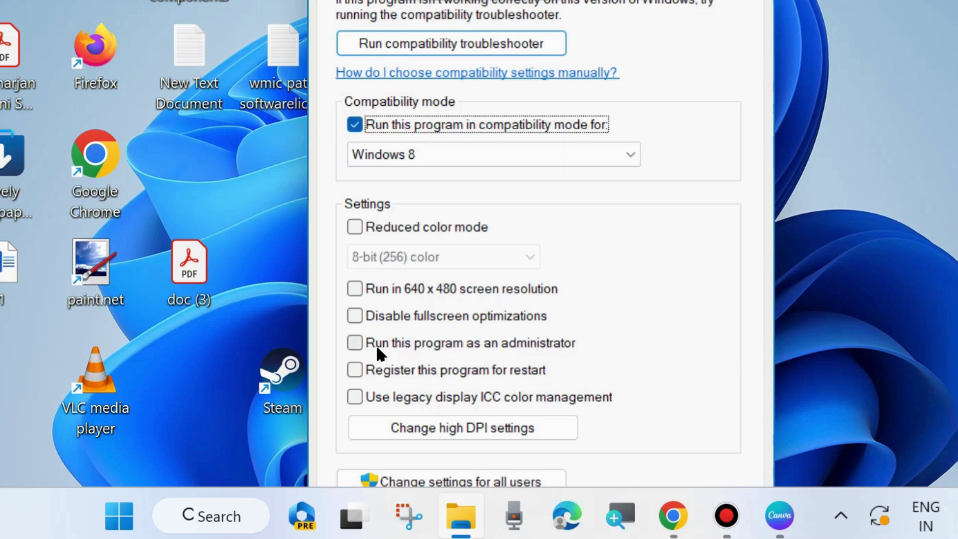
left_click(354, 343)
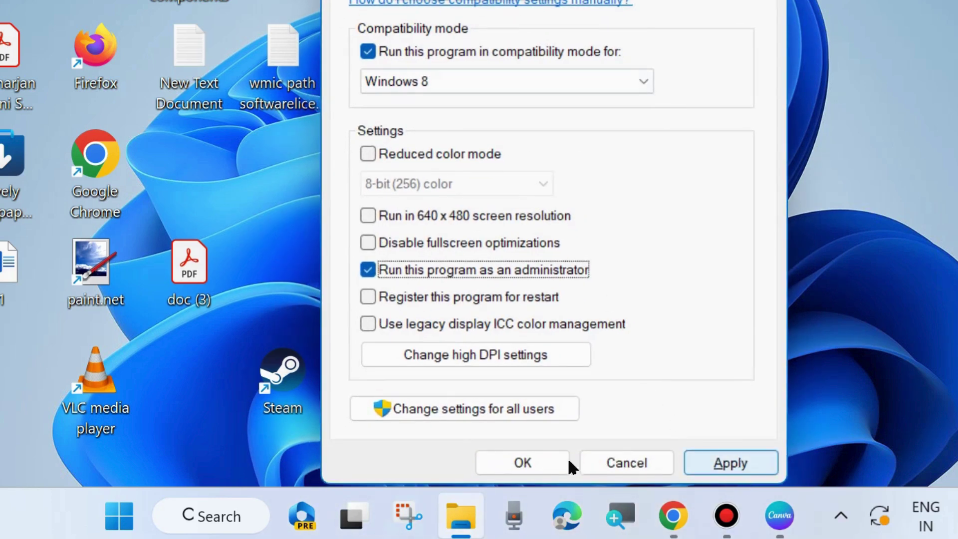
left_click(502, 457)
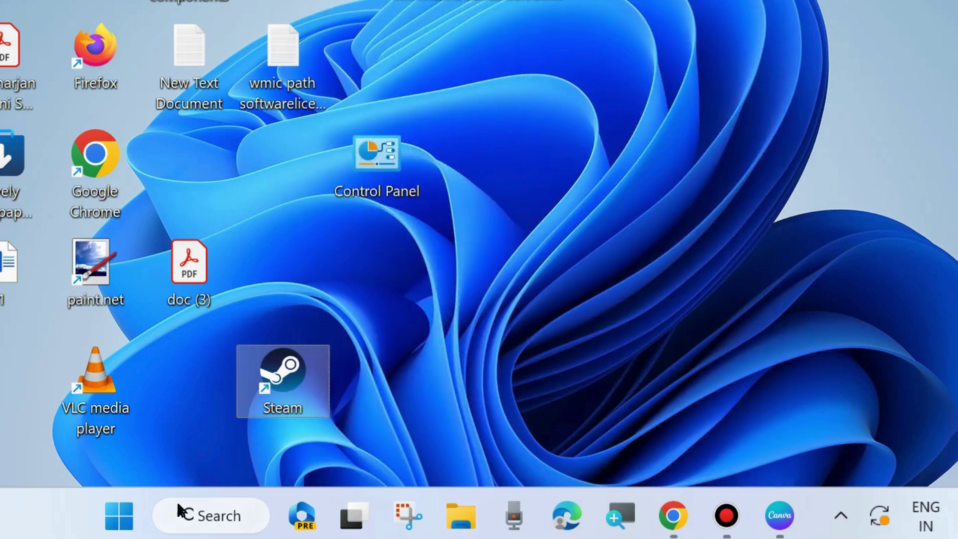
Open Windows Settings and go to the other troubleshooters within the System troubleshooting options.
right_click(120, 517)
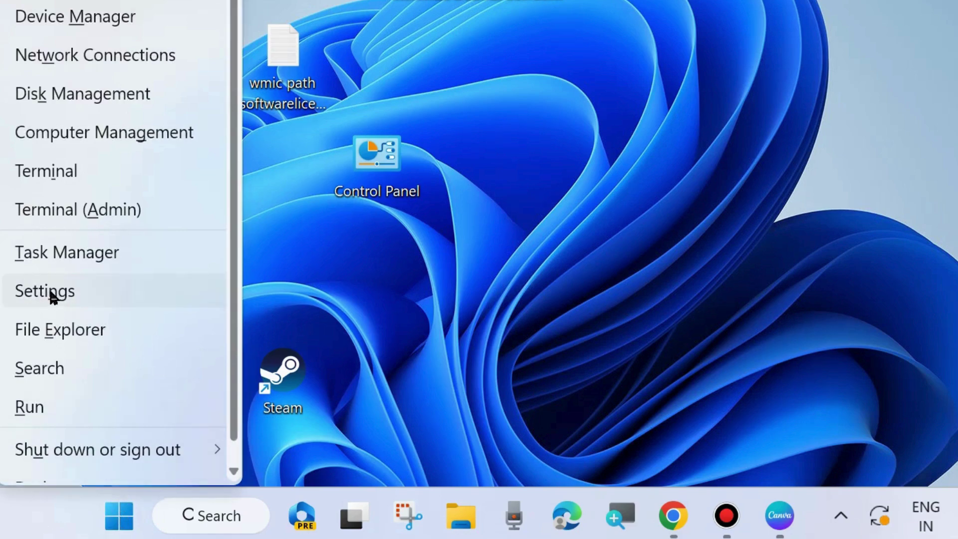
left_click(45, 296)
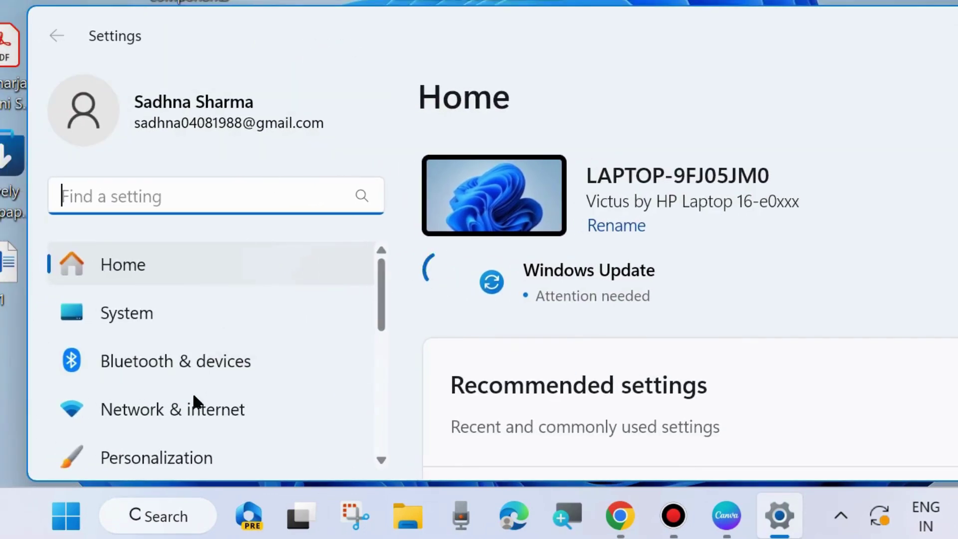
scroll(213, 407, "down", 5)
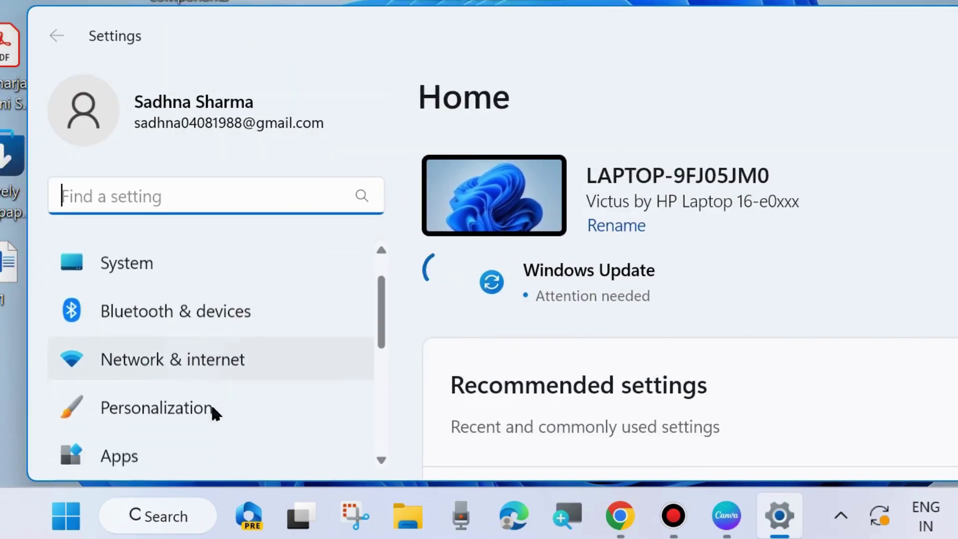
scroll(213, 407, "up", 5)
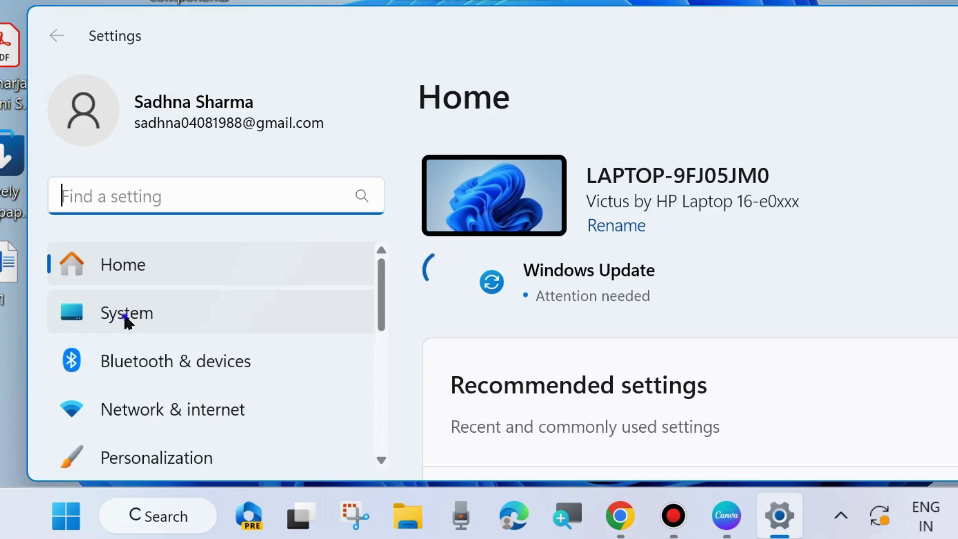
left_click(124, 312)
scroll(629, 361, "down", 10)
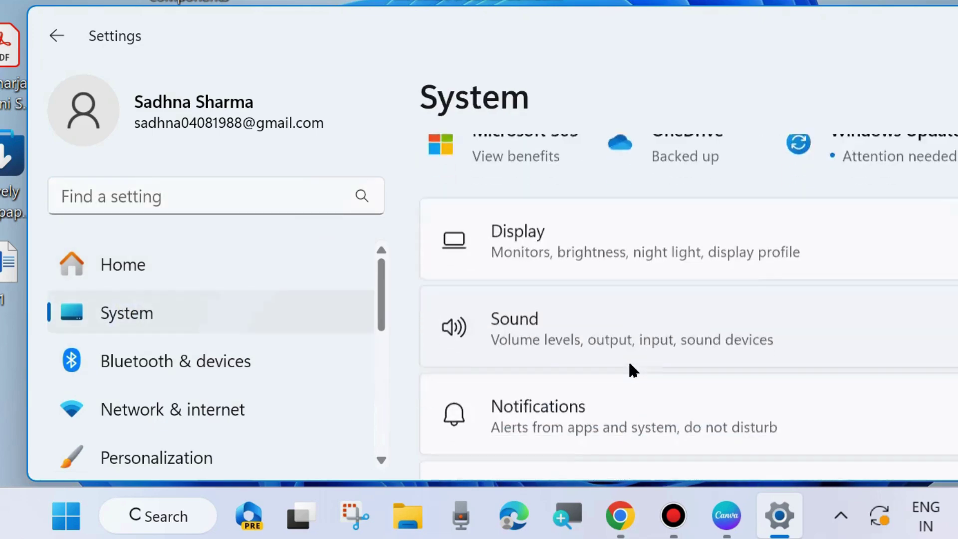
scroll(613, 370, "down", 5)
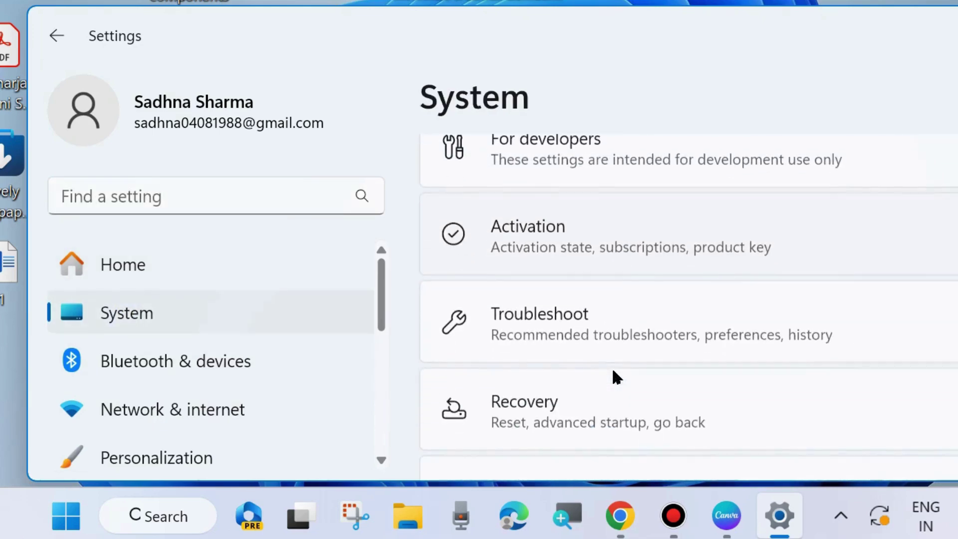
left_click(532, 327)
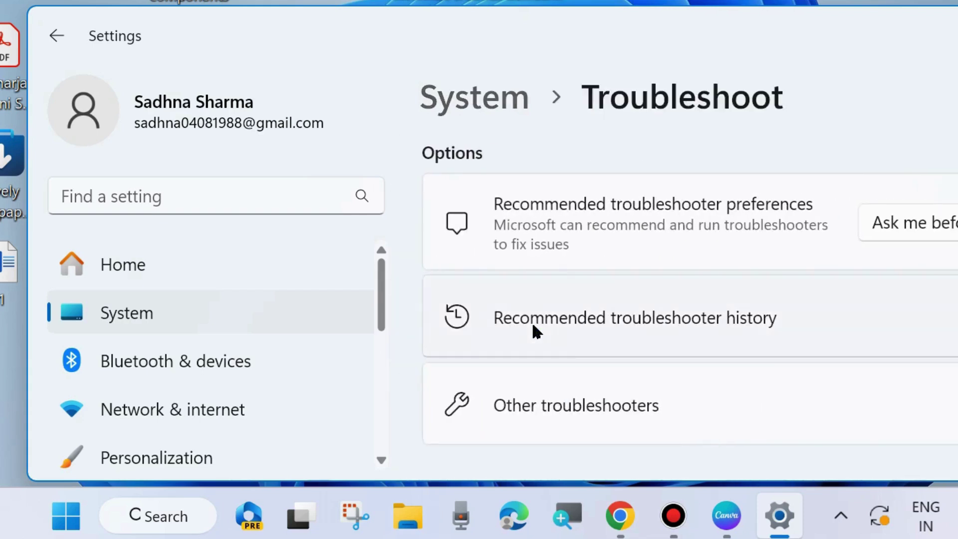
left_click(562, 409)
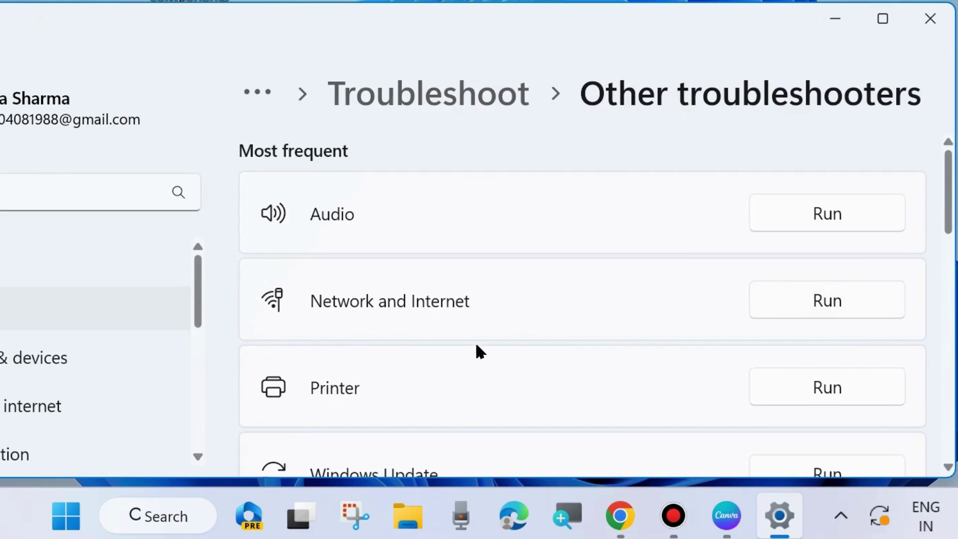
Locate the Program Compatibility Troubleshooter among the other troubleshooters, and close Settings.
scroll(477, 346, "down", 10)
scroll(475, 346, "down", 3)
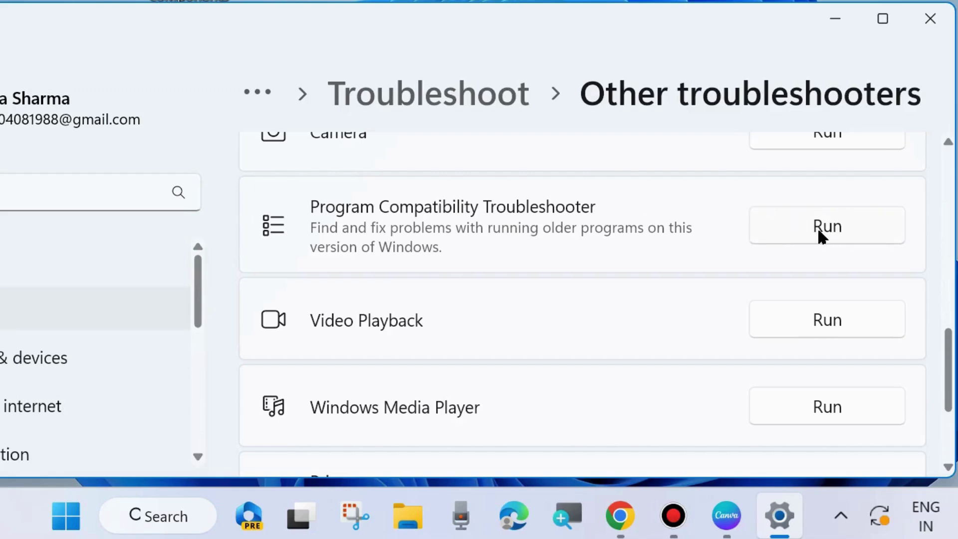
left_click(931, 20)
left_click(627, 110)
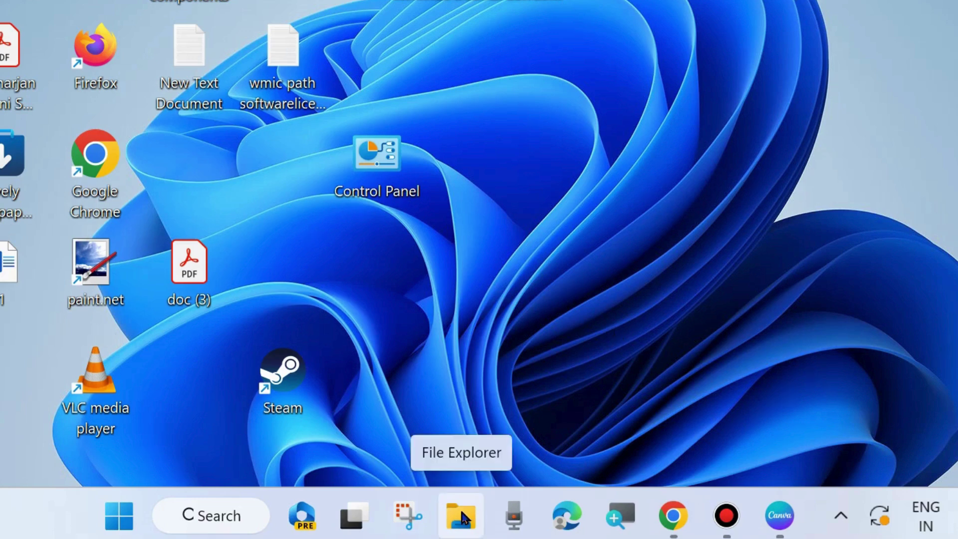
Open the roaming application data folder by running %appdata%, and look through its subfolders.
right_click(119, 515)
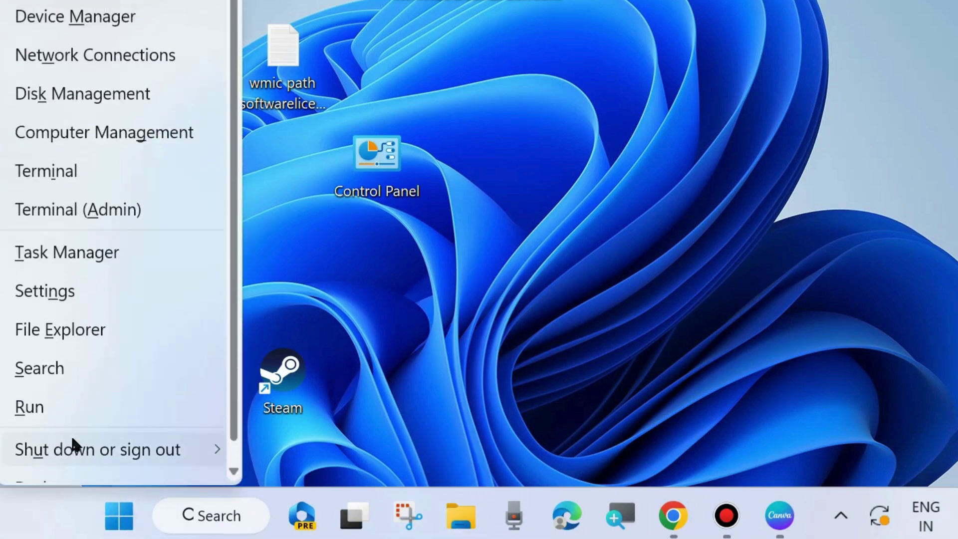
left_click(43, 408)
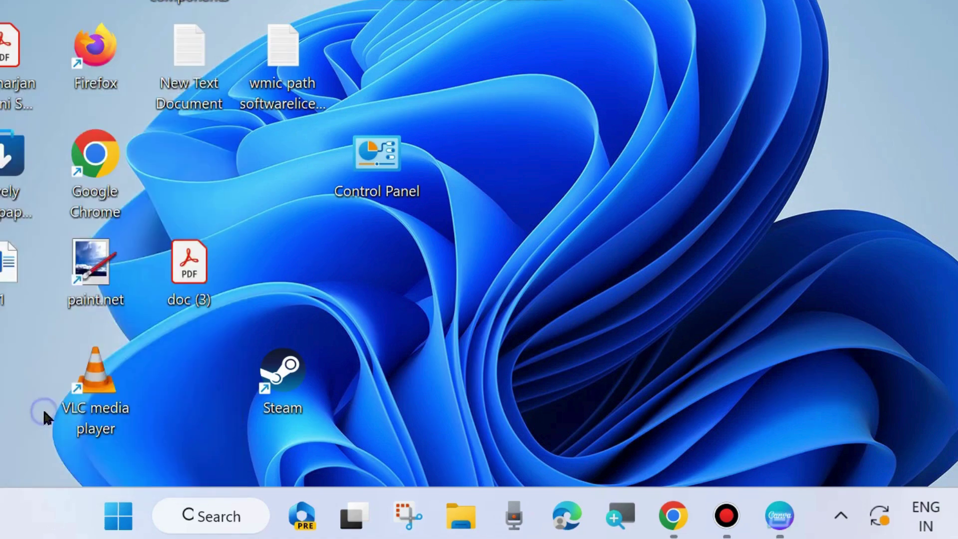
left_click_drag(49, 214, 399, 122)
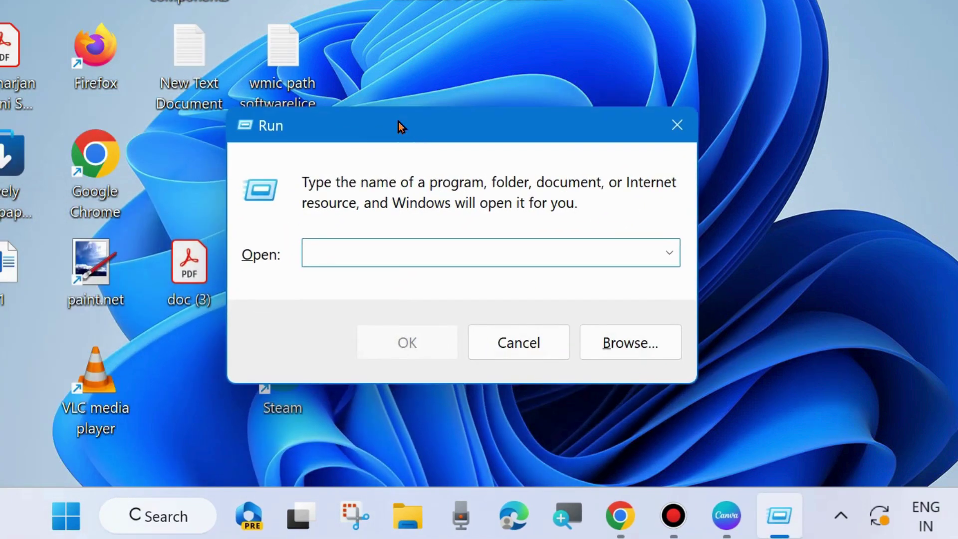
type("%appdata%")
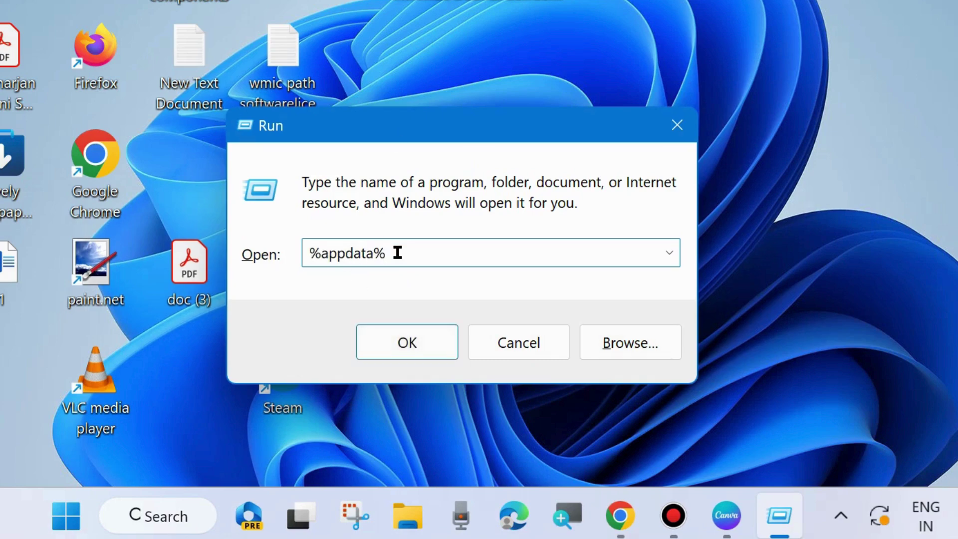
left_click(410, 341)
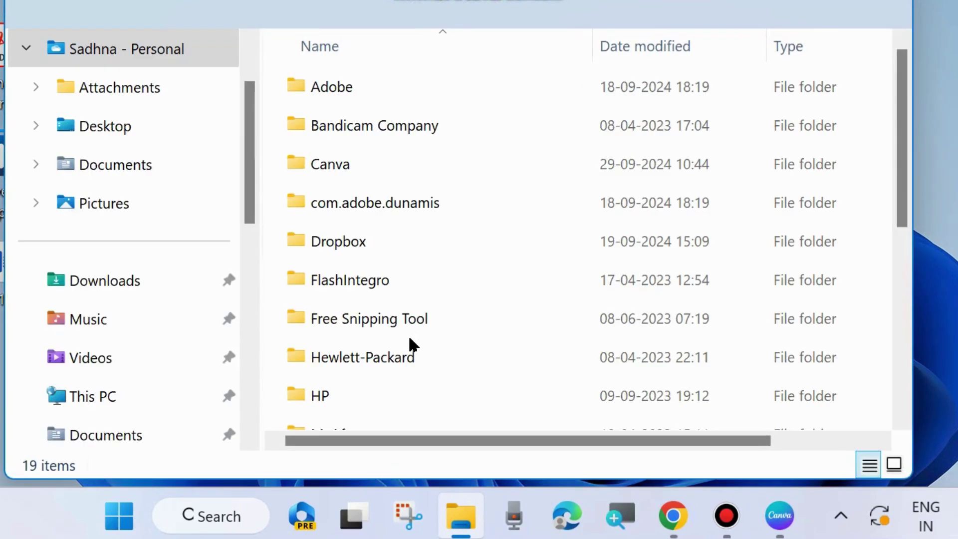
left_click_drag(540, 0, 537, 31)
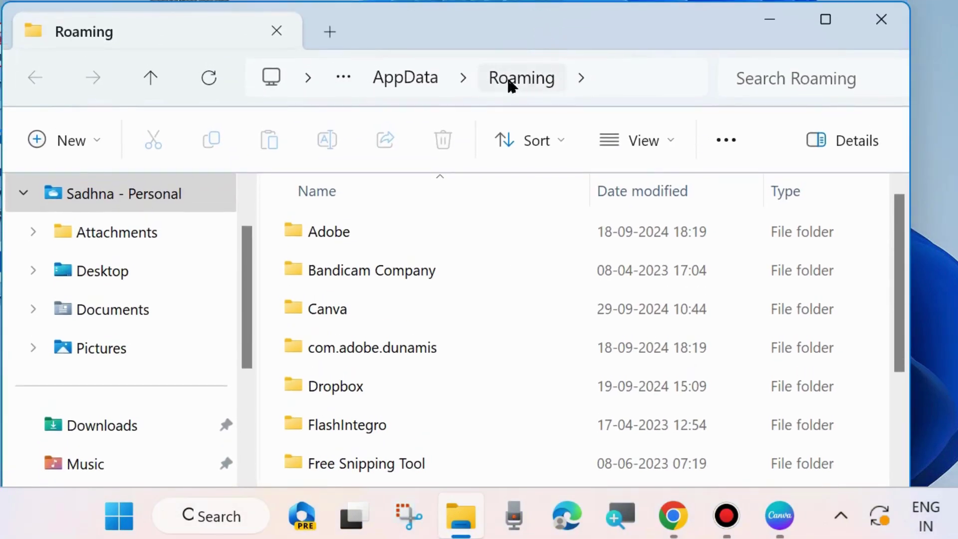
scroll(360, 409, "down", 5)
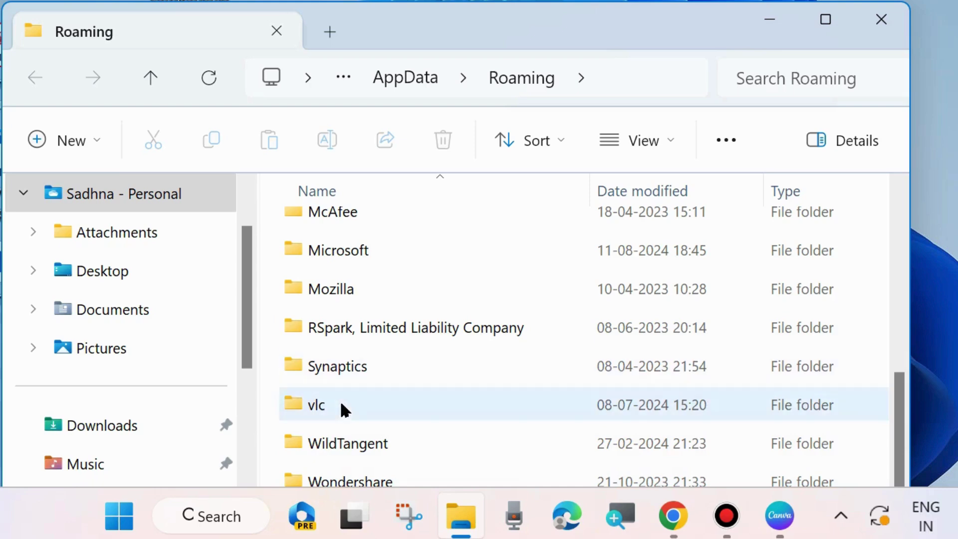
Go to the Local folder within AppData and delete its Steam folder.
left_click(399, 78)
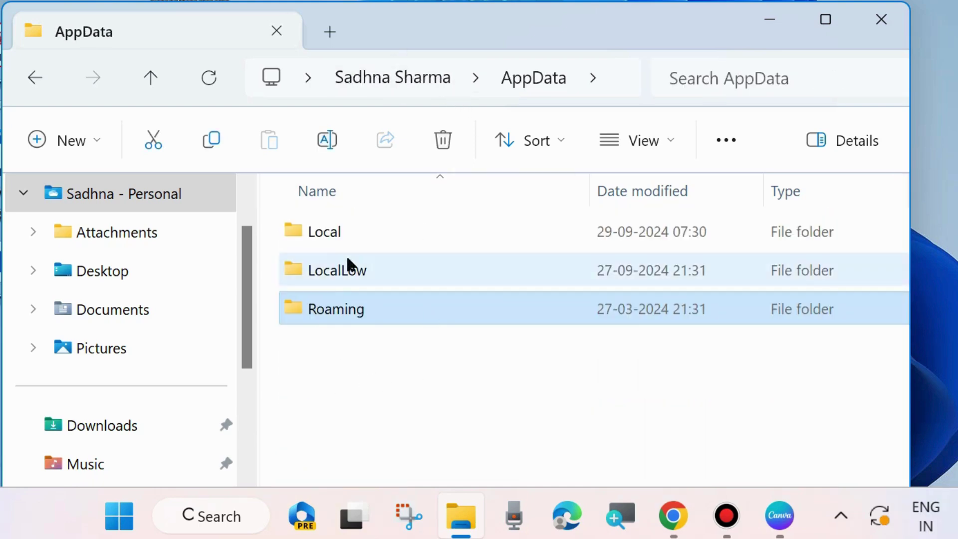
double_click(332, 234)
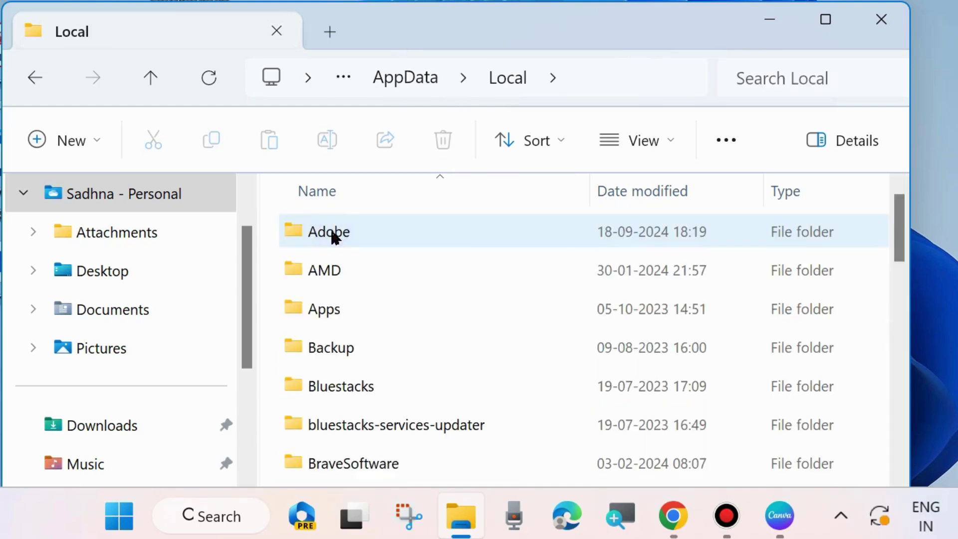
scroll(369, 369, "down", 10)
scroll(373, 380, "down", 5)
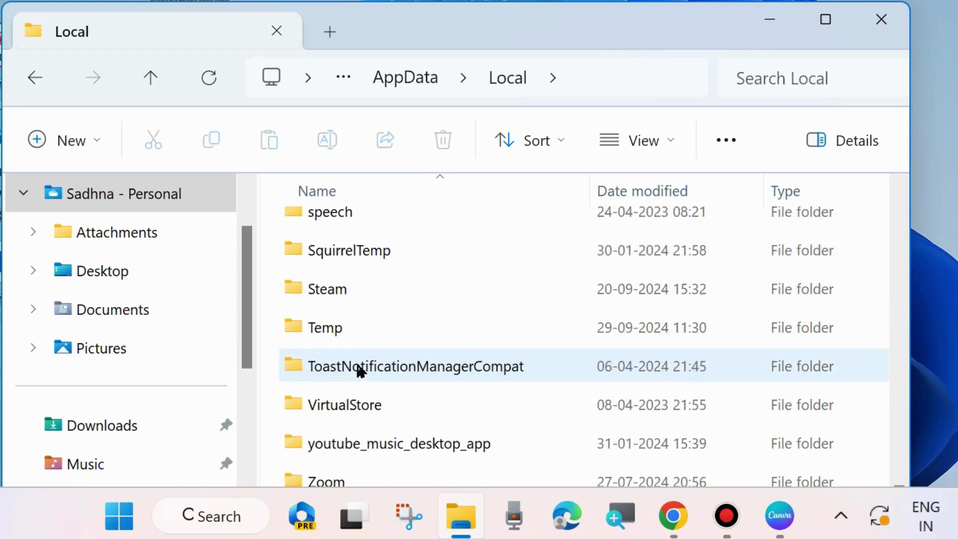
left_click(324, 294)
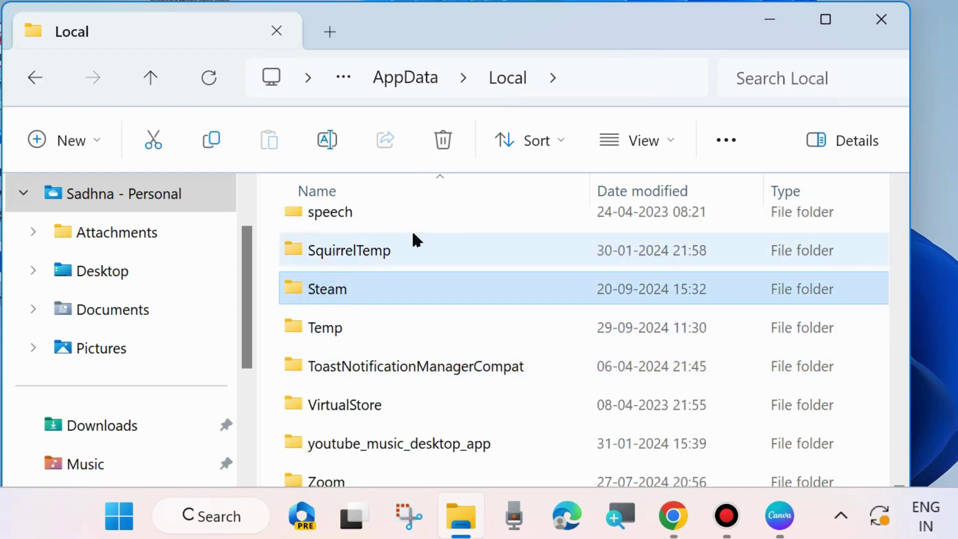
left_click(441, 141)
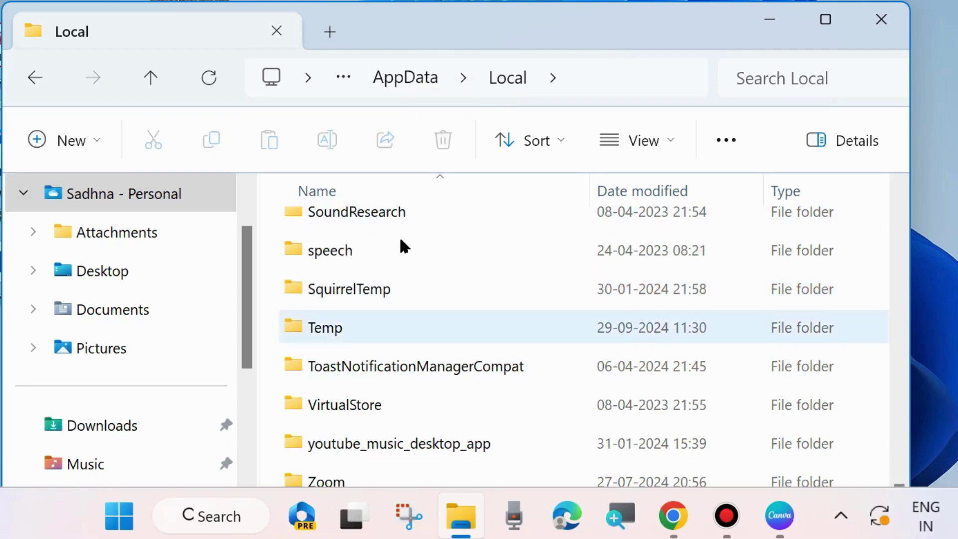
Close the Local folder window and refresh the desktop.
left_click(878, 20)
right_click(498, 418)
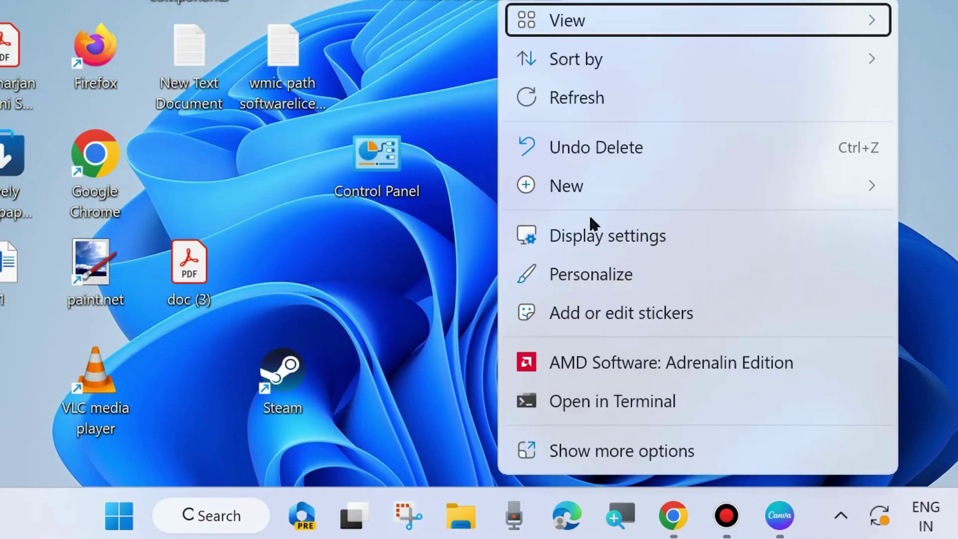
left_click(578, 97)
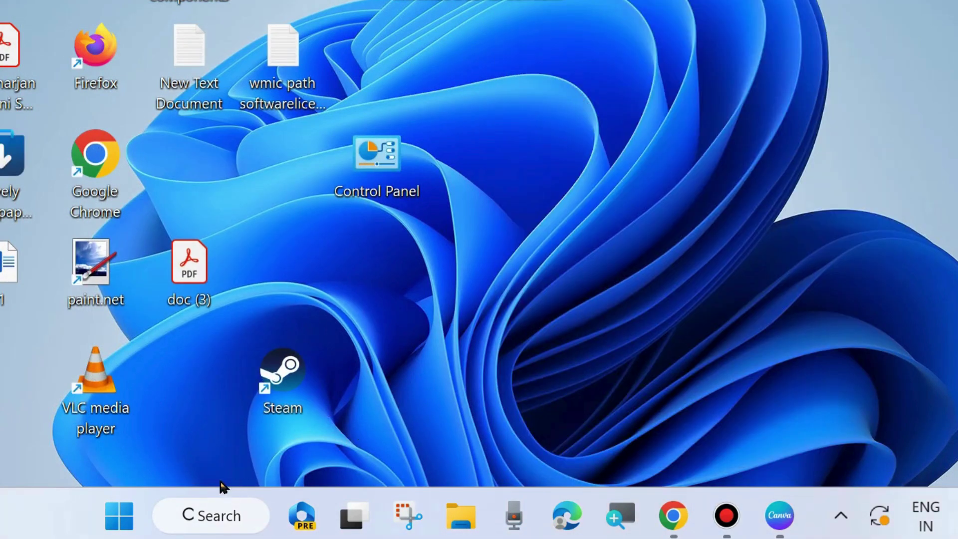
Open the Network Connections window by running ncpa.cpl, and bring its list of adapters into view.
right_click(112, 517)
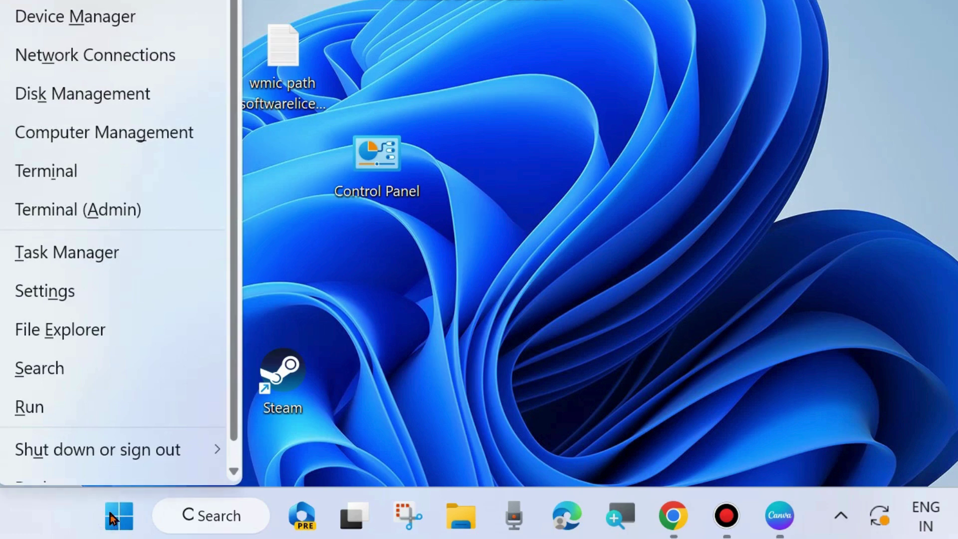
left_click(60, 412)
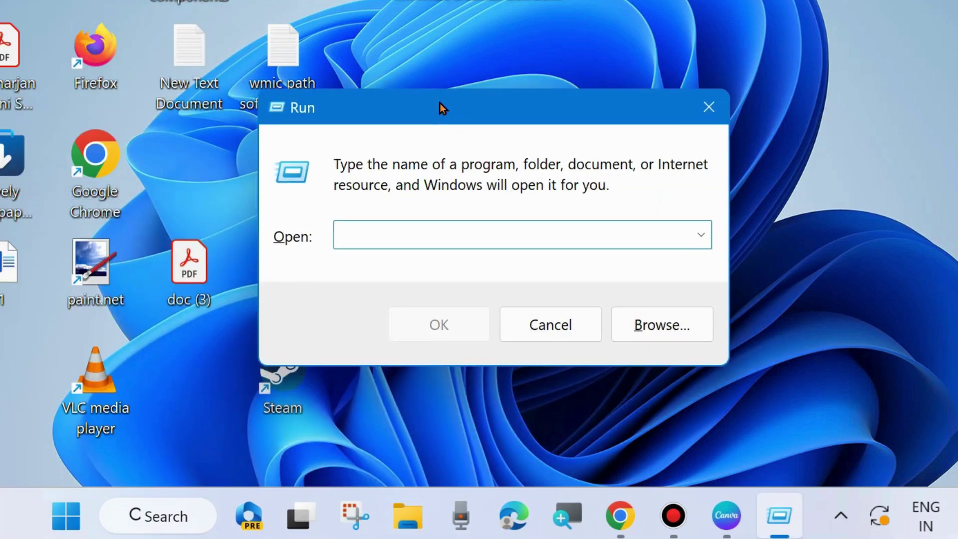
type("nc")
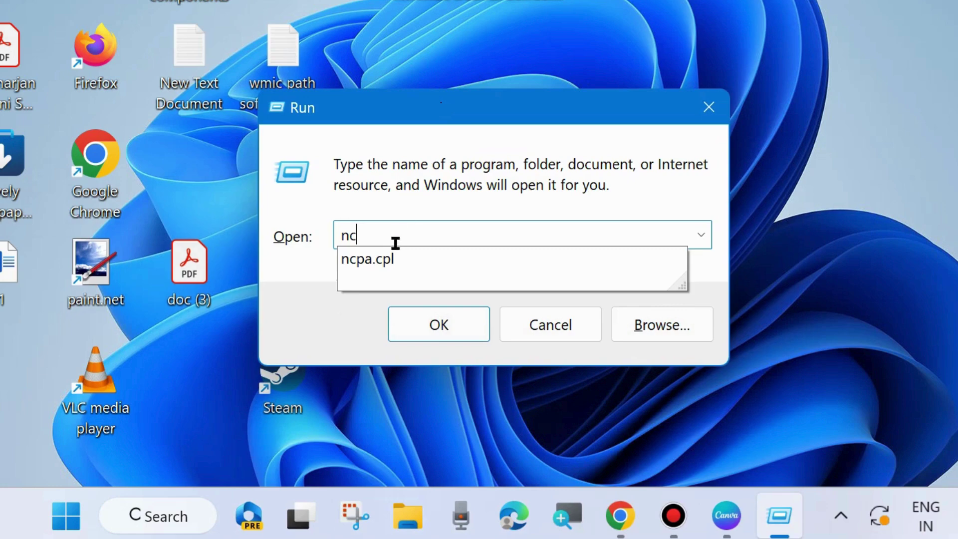
left_click(381, 263)
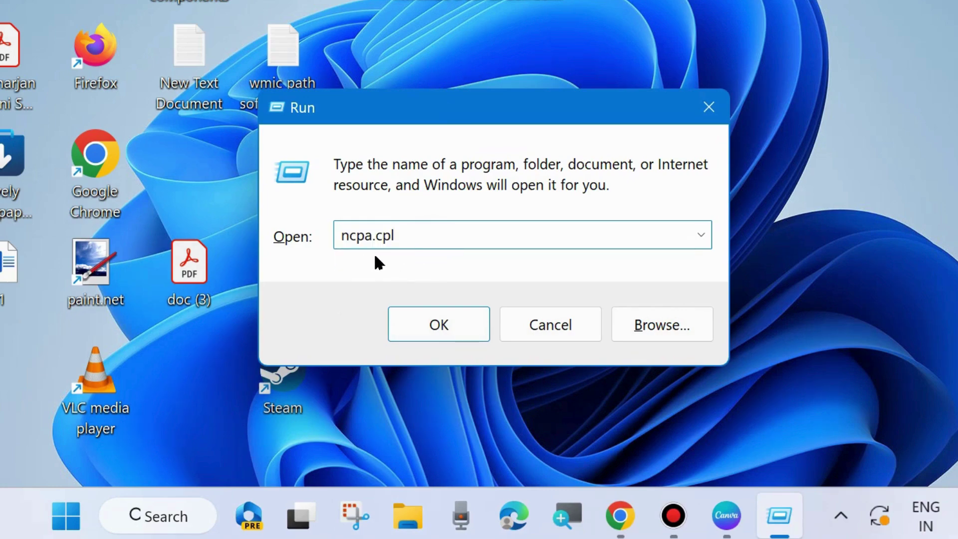
left_click(445, 319)
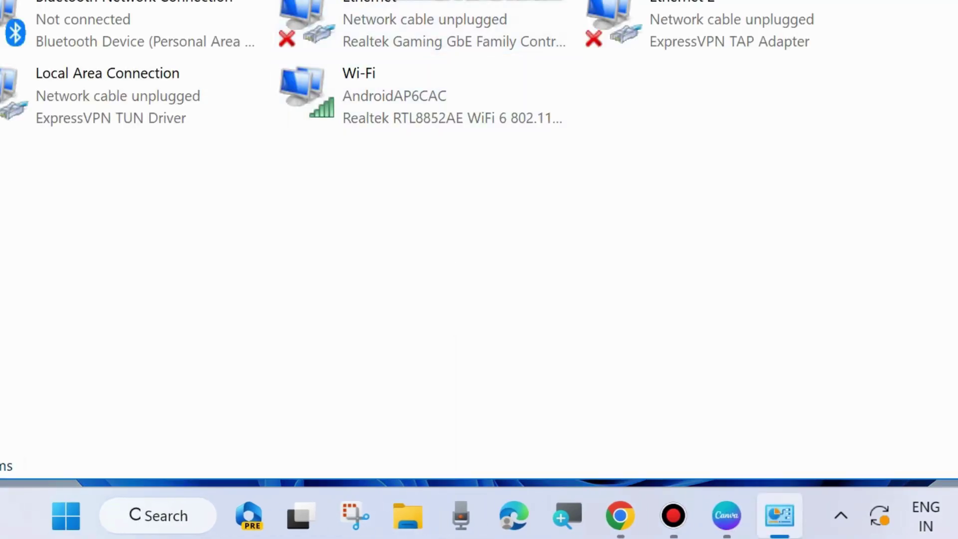
left_click_drag(457, 0, 453, 100)
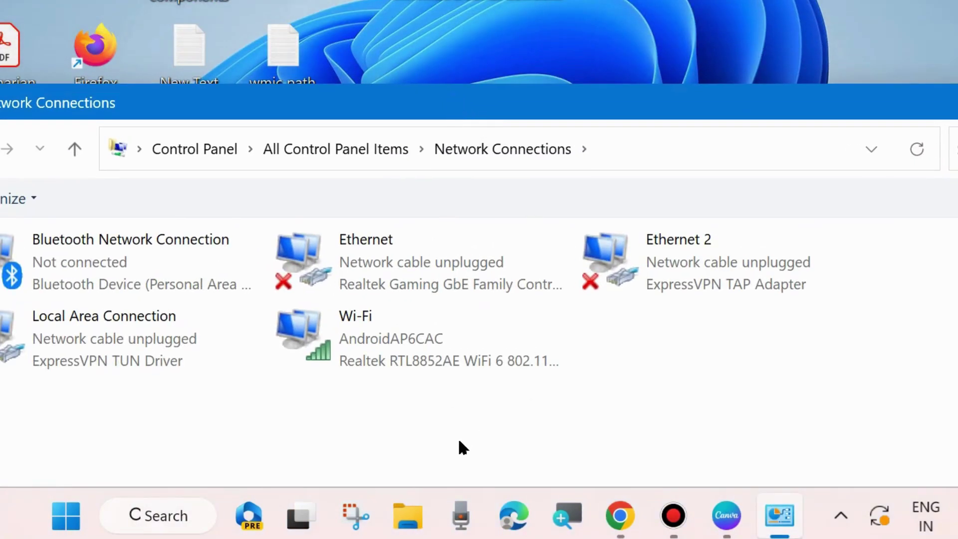
Show the Internet Protocol Version 4 (TCP/IPv4) properties of the Ethernet connection.
right_click(312, 242)
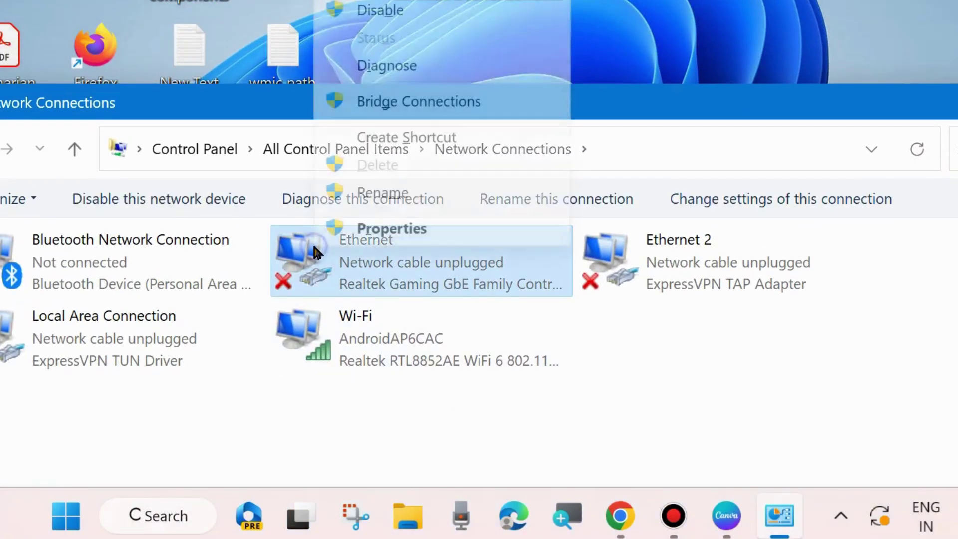
left_click(380, 229)
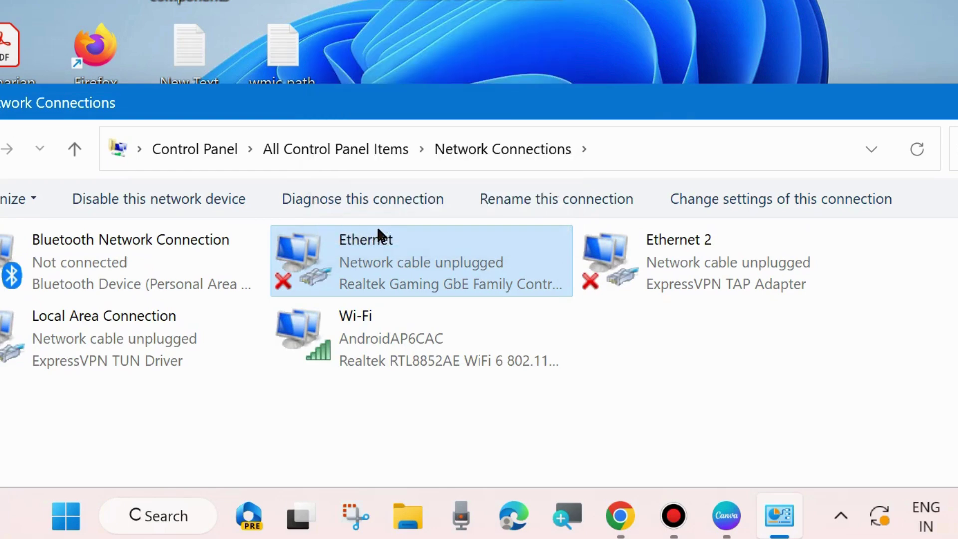
left_click_drag(277, 0, 501, 30)
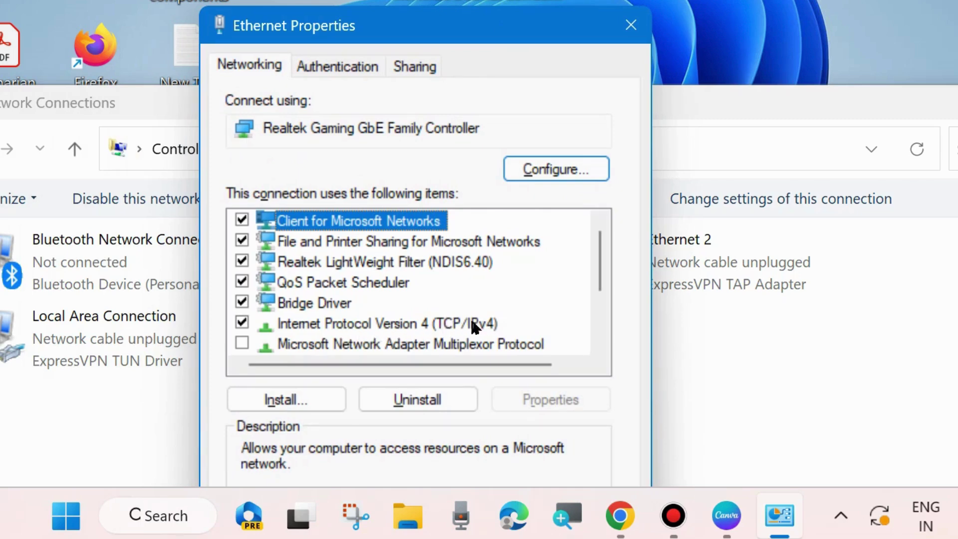
left_click(405, 325)
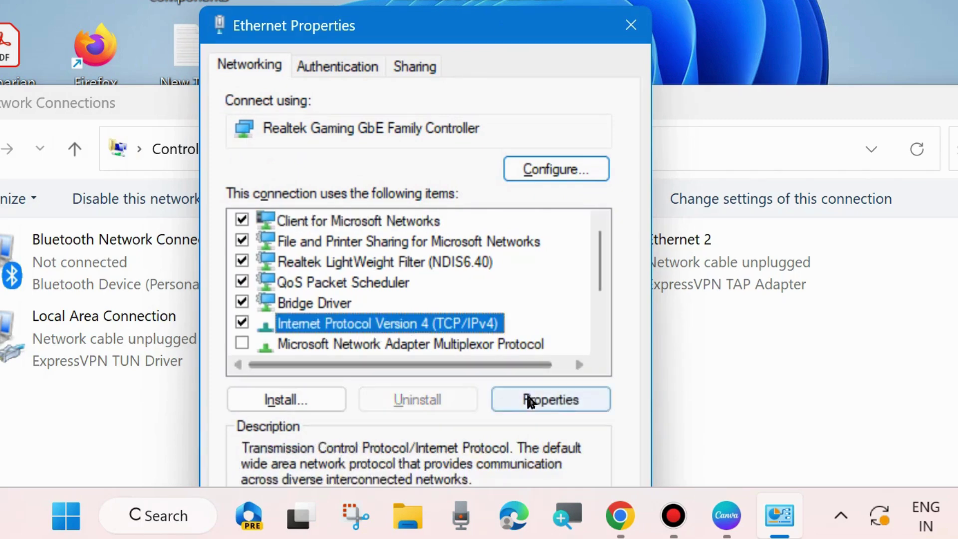
left_click(547, 404)
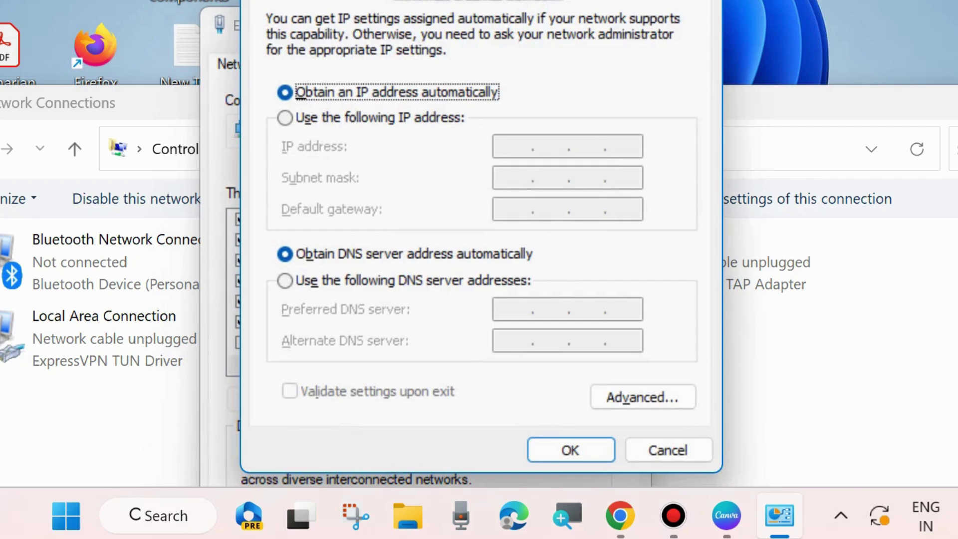
left_click_drag(499, 0, 493, 34)
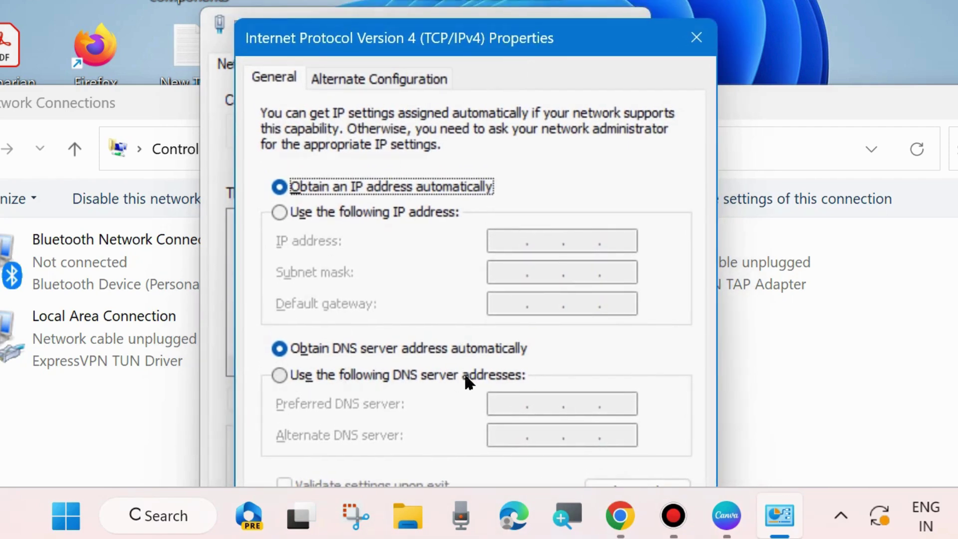
Enter 8.8.8.8 as preferred and 8.8.4.4 as alternate DNS server for Ethernet, and close the network windows without confirming.
left_click(279, 374)
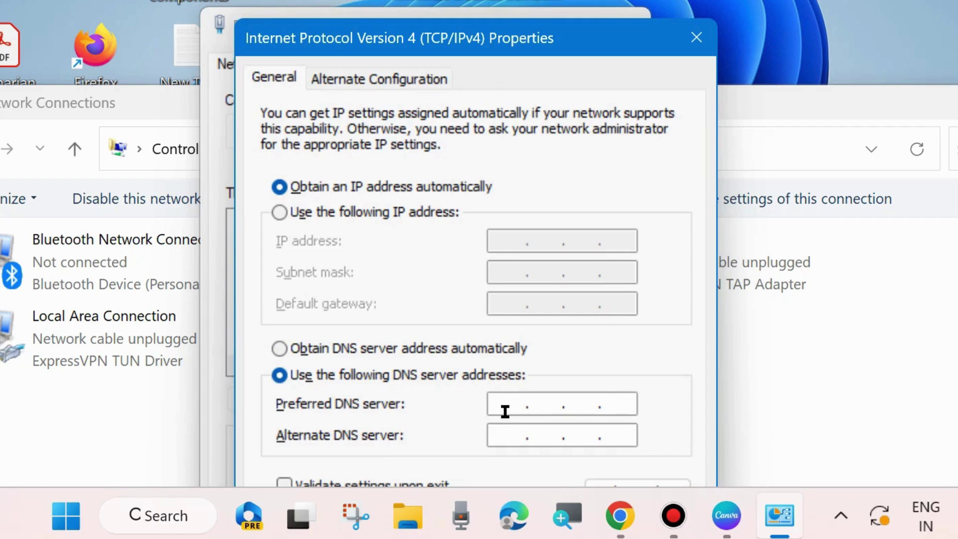
type("8.8.8.8")
key("Tab")
type("8.8.")
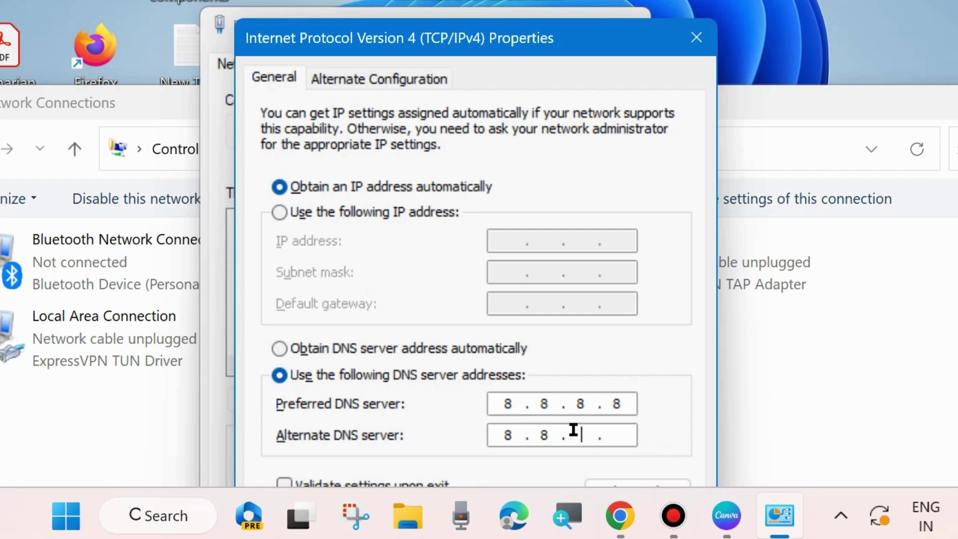
type("4.4")
left_click_drag(532, 38, 540, 0)
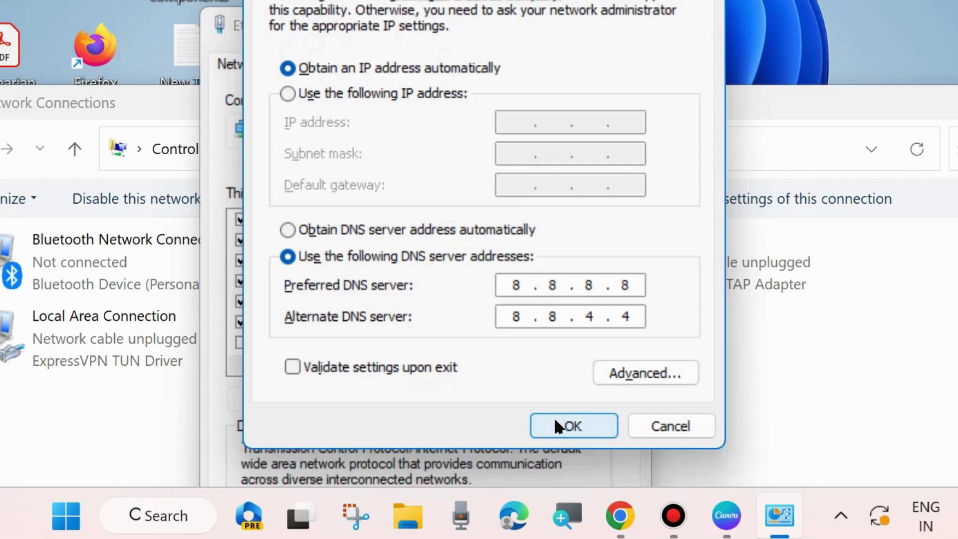
left_click(710, 0)
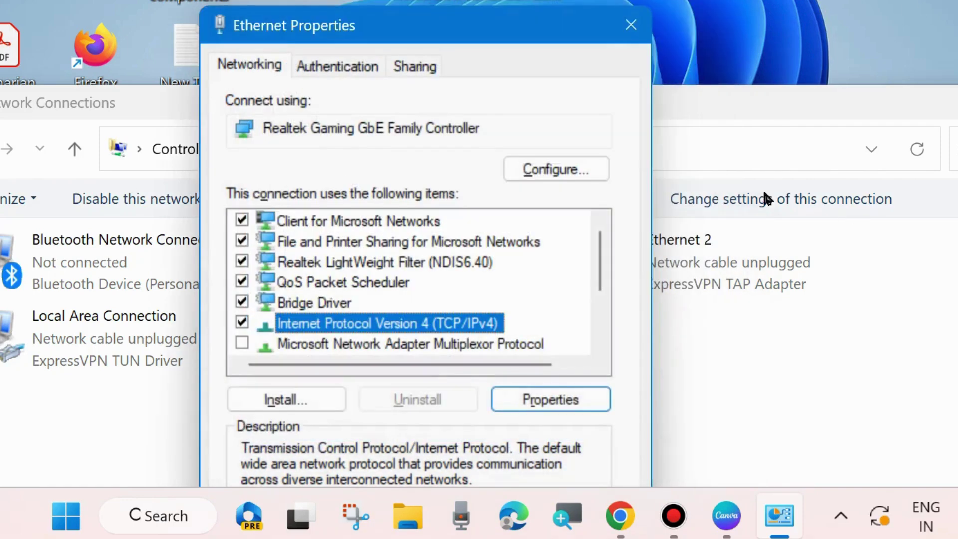
left_click(635, 27)
left_click(957, 103)
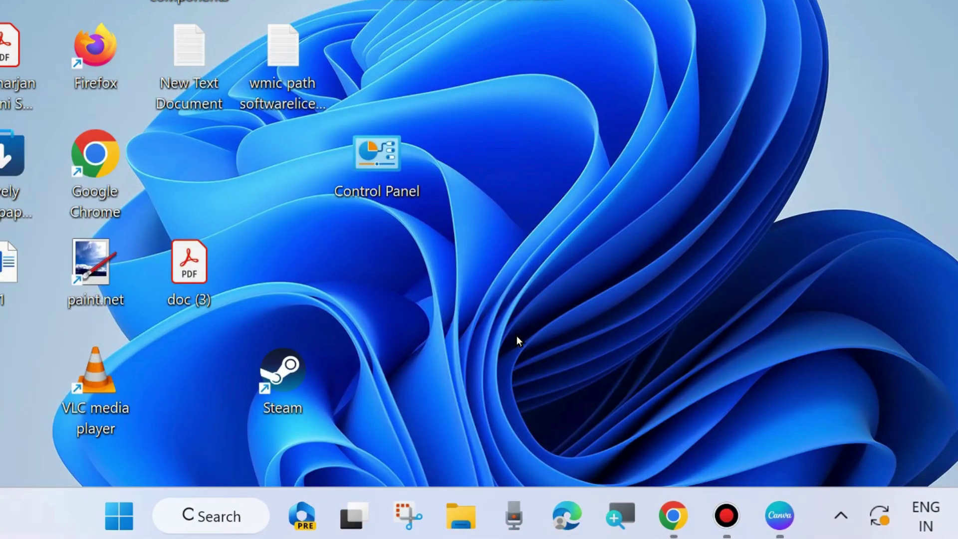
Open Control Panel and go to the Windows Defender Firewall settings for turning the firewall on or off.
double_click(364, 163)
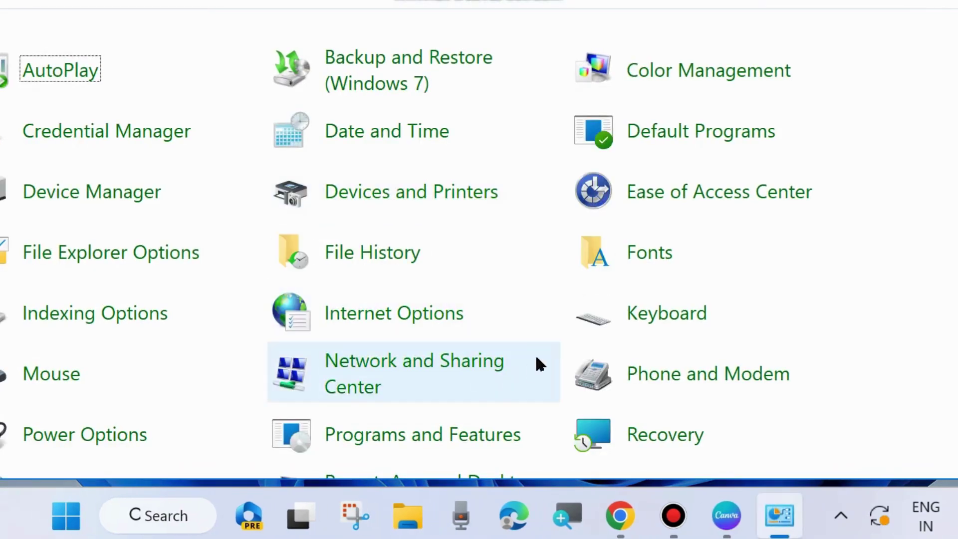
scroll(536, 355, "down", 3)
scroll(536, 355, "down", 5)
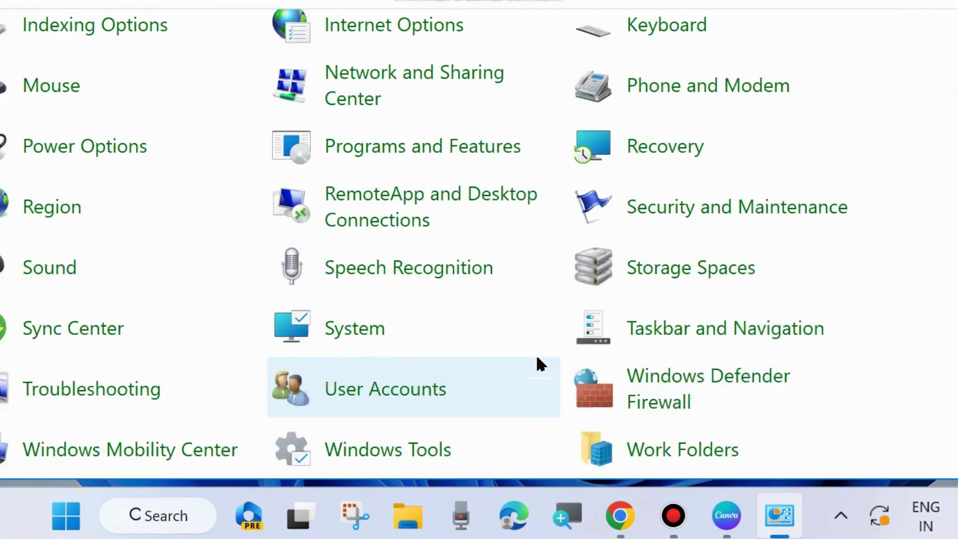
left_click(671, 384)
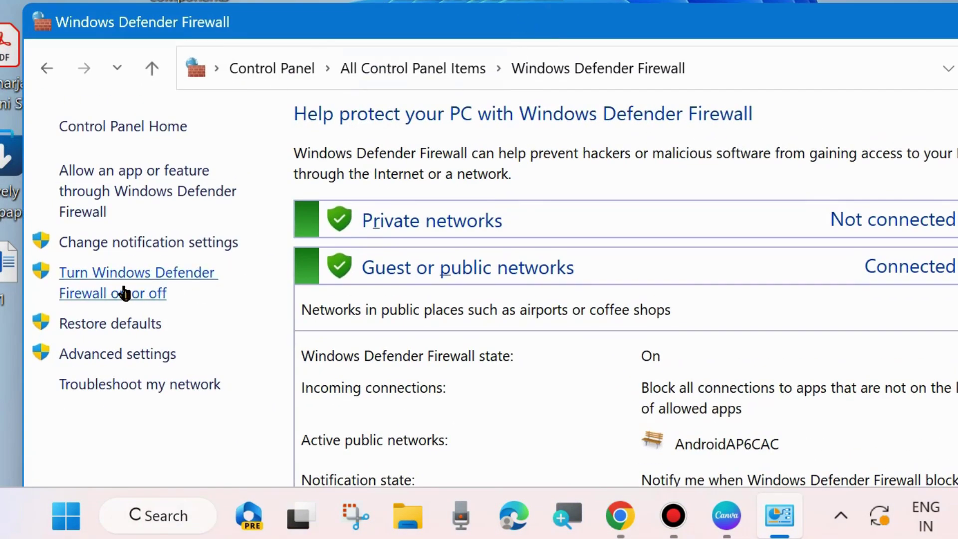
left_click(124, 293)
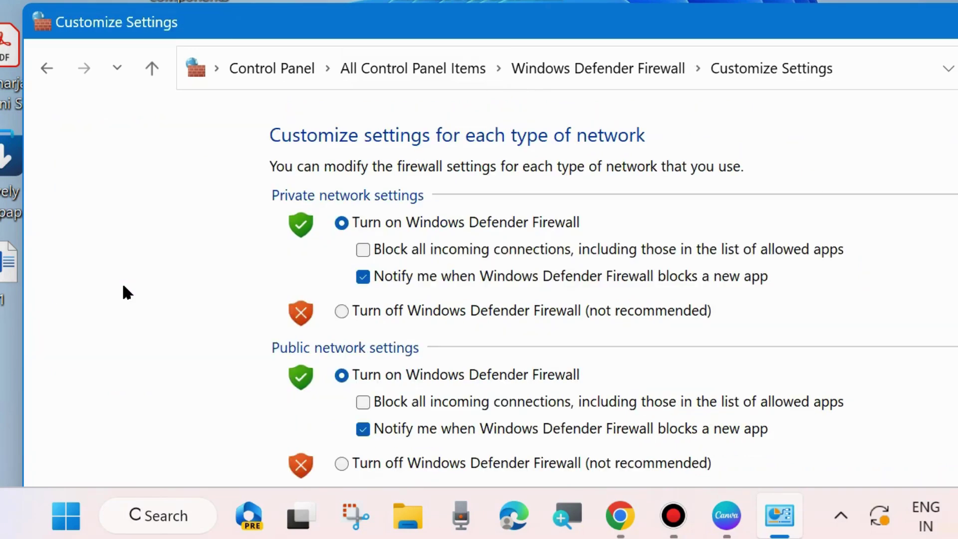
Select turning off Windows Defender Firewall for both private and public networks, and return to the firewall overview without confirming.
left_click_drag(583, 26, 542, 0)
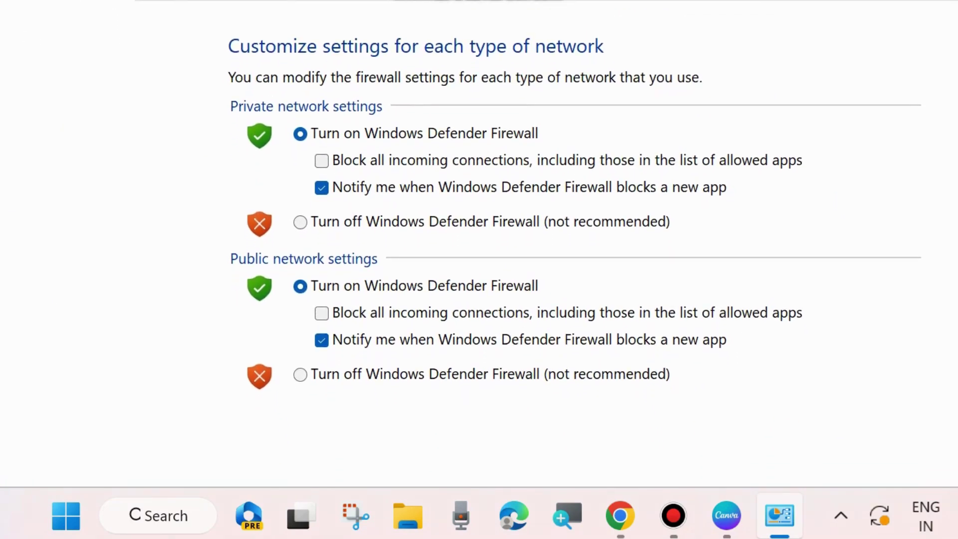
left_click(301, 223)
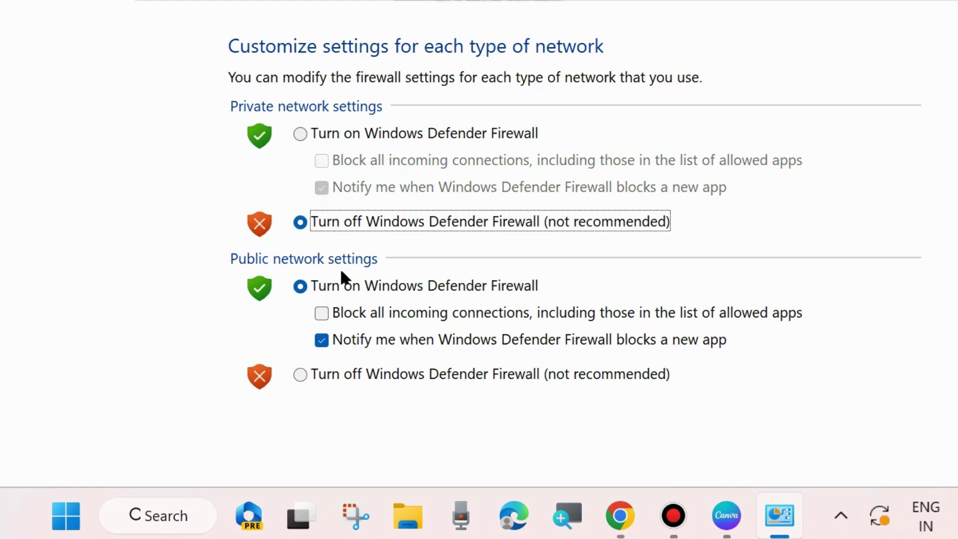
left_click(299, 374)
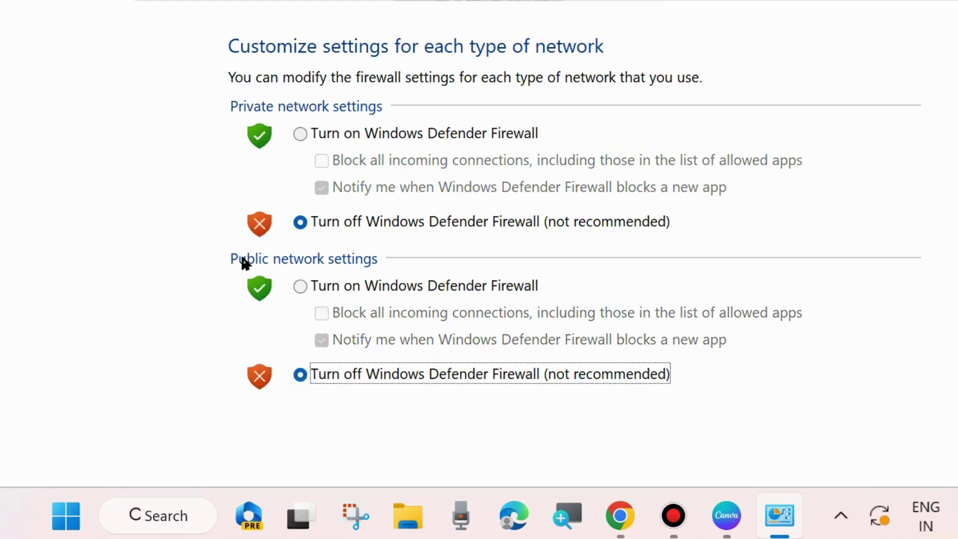
left_click_drag(664, 0, 597, 0)
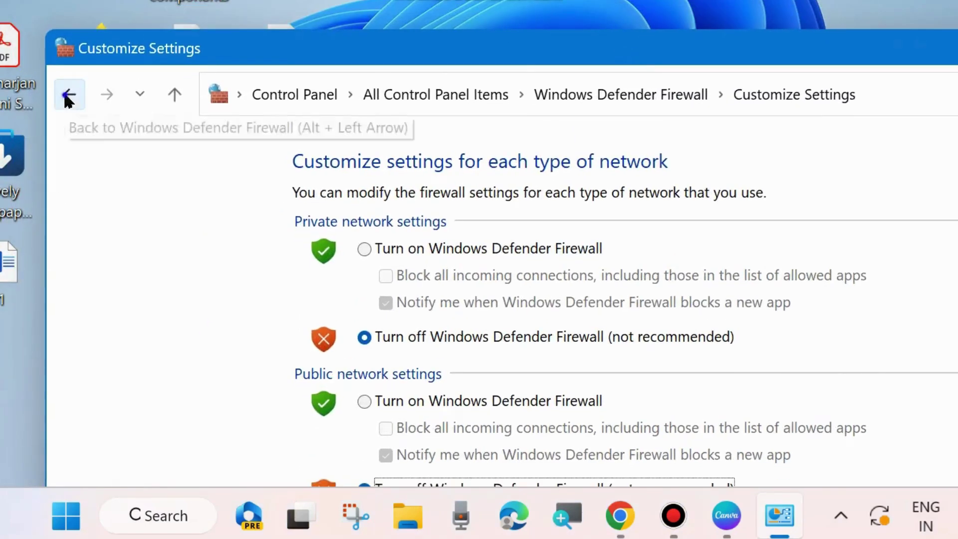
left_click(68, 95)
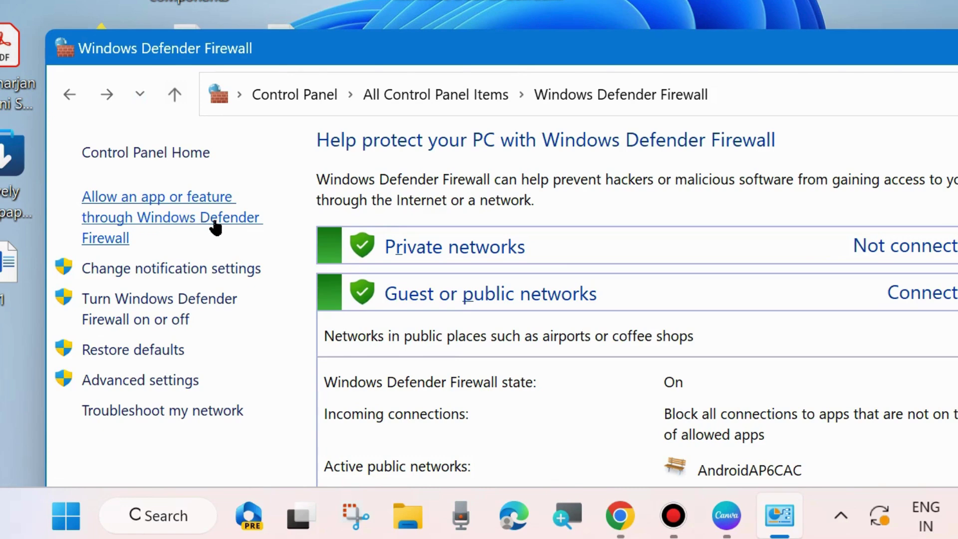
Examine the private and public network permissions of Steam and Steam Web Helper among the apps allowed through the firewall, and close the window.
left_click(158, 223)
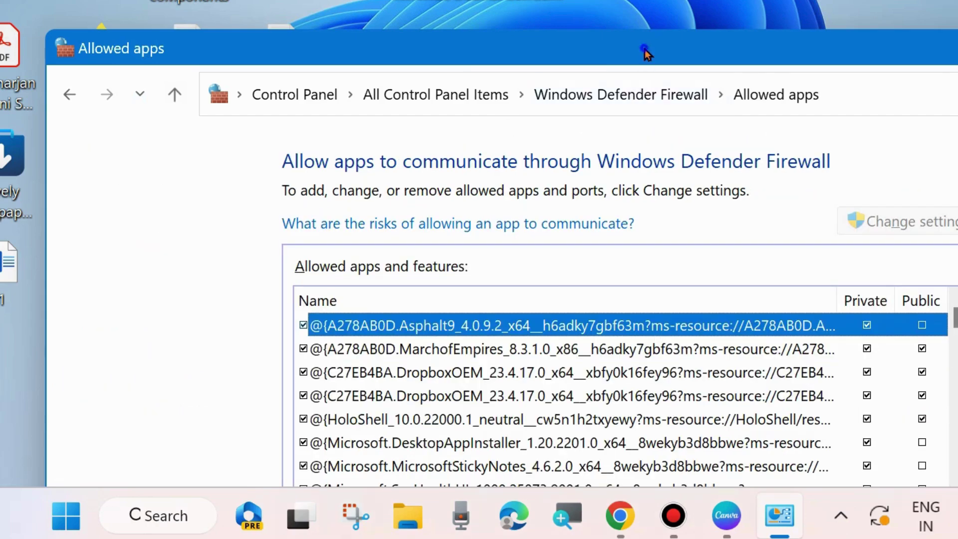
scroll(490, 256, "down", 20)
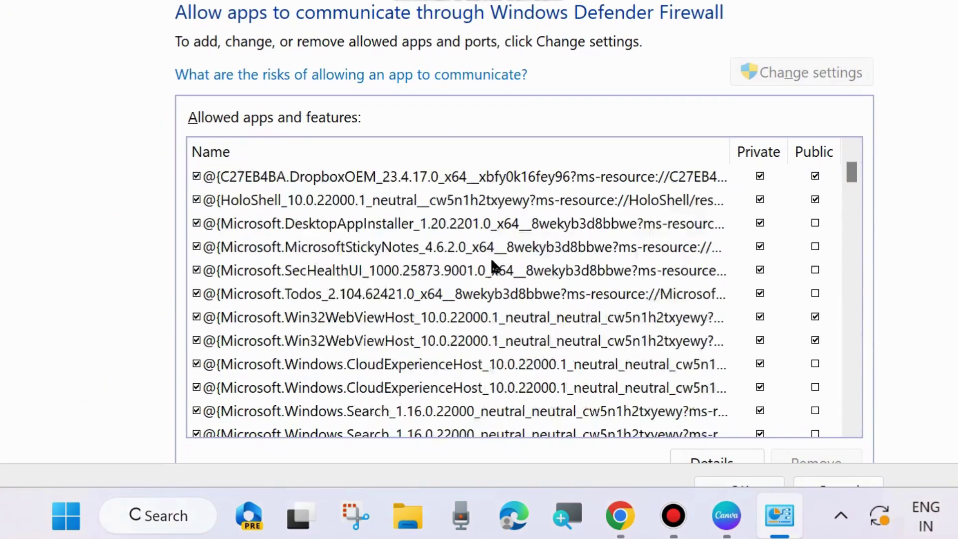
scroll(307, 344, "down", 20)
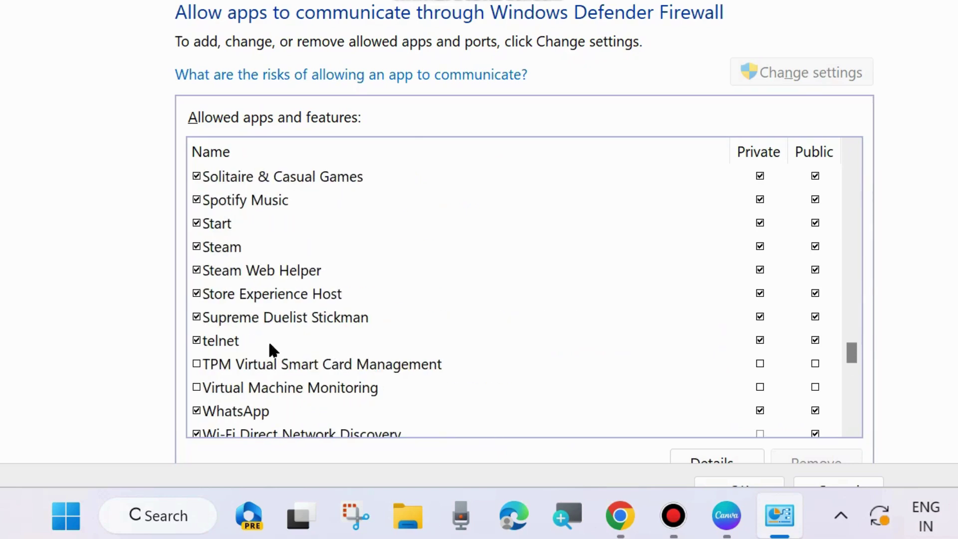
left_click(225, 249)
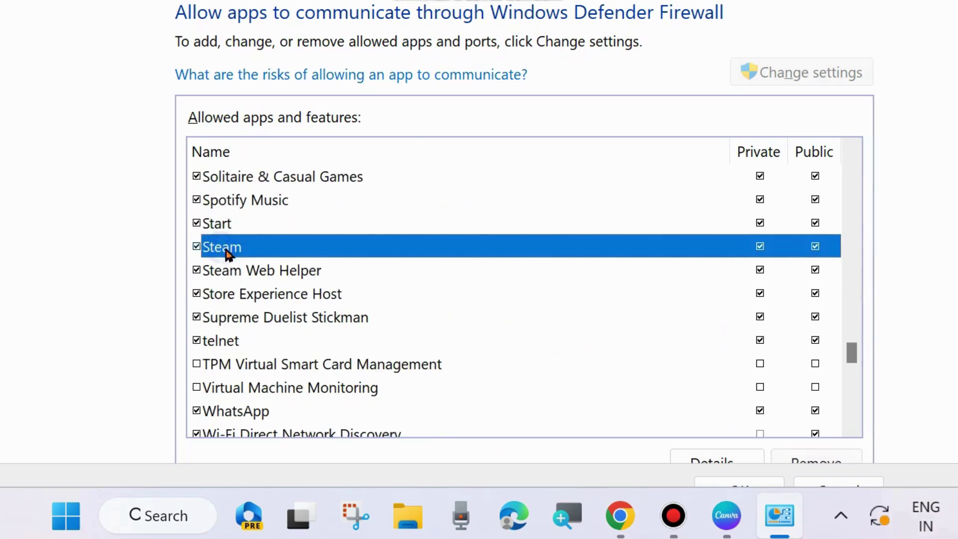
left_click(229, 271)
left_click(232, 247)
left_click(301, 272)
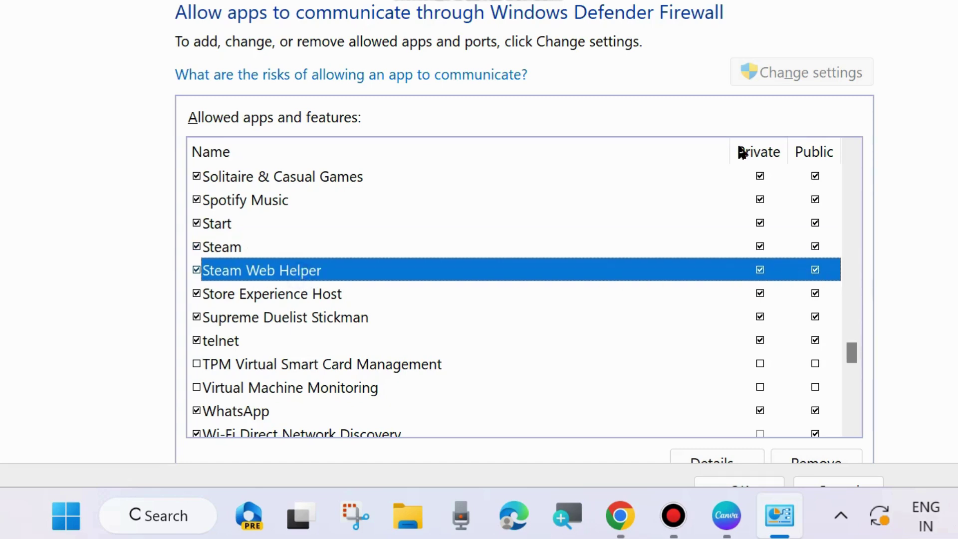
left_click_drag(499, 475, 502, 423)
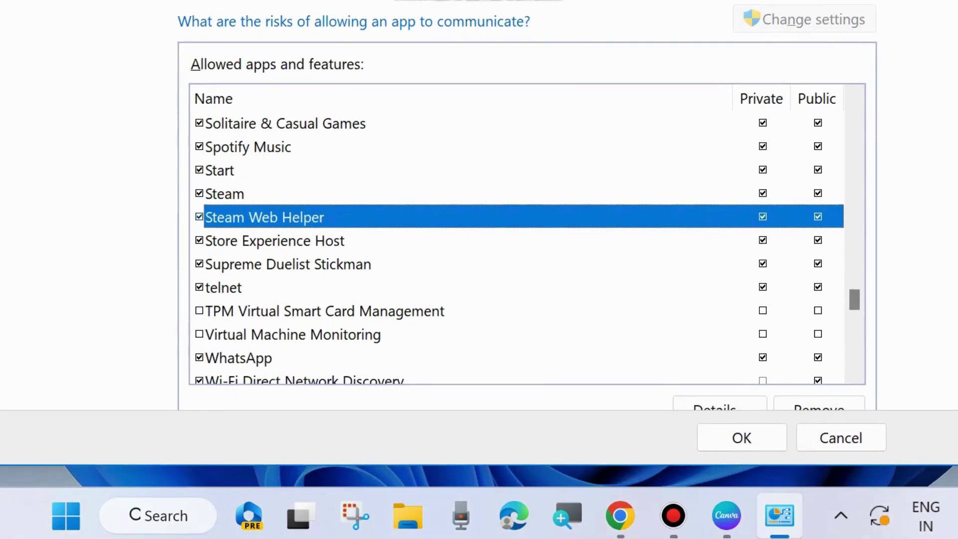
left_click(762, 379)
key("alt+F4")
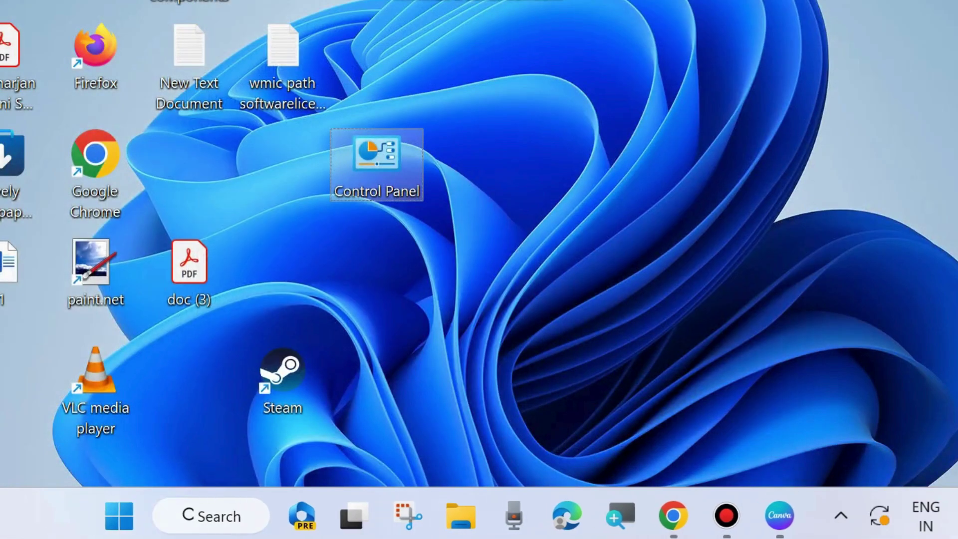